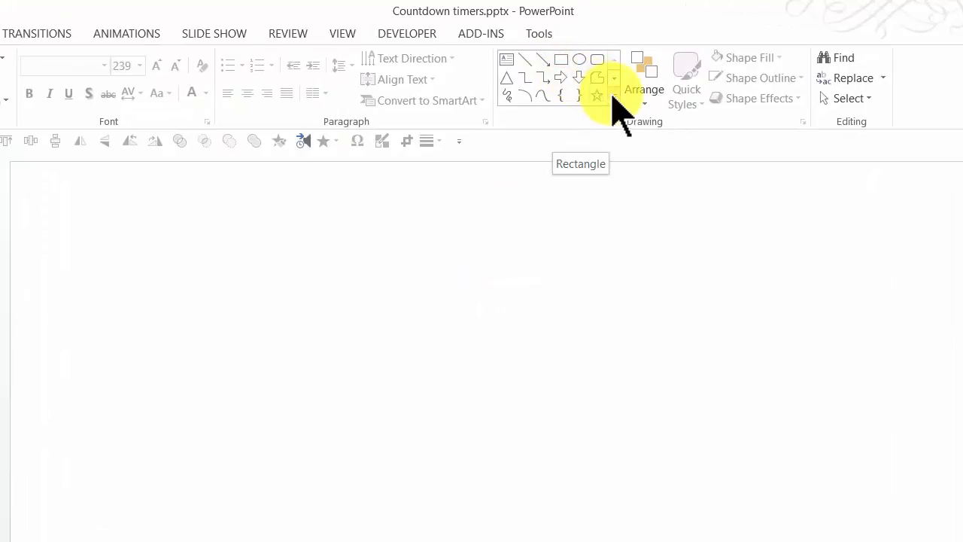
Draw a wide, short rectangle on the blank slide.
click(614, 96)
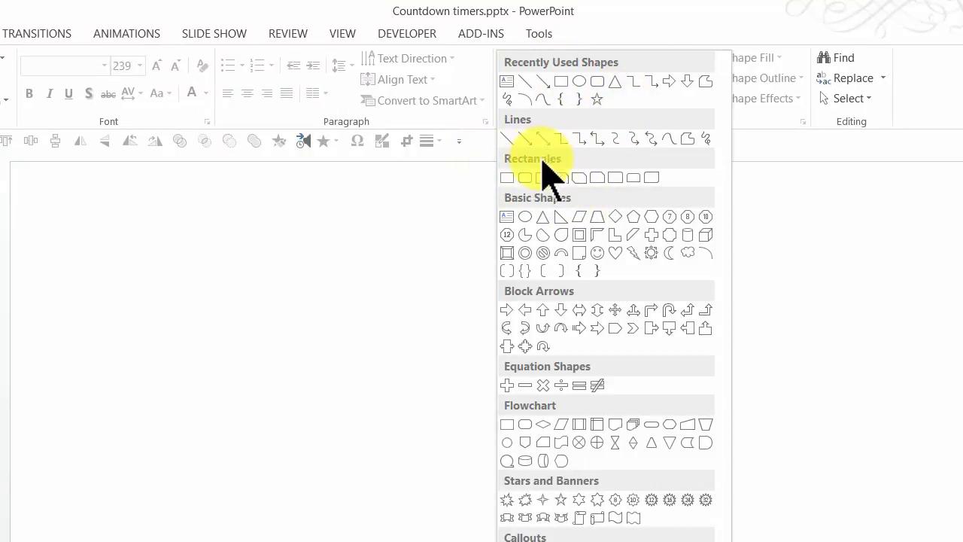
click(509, 178)
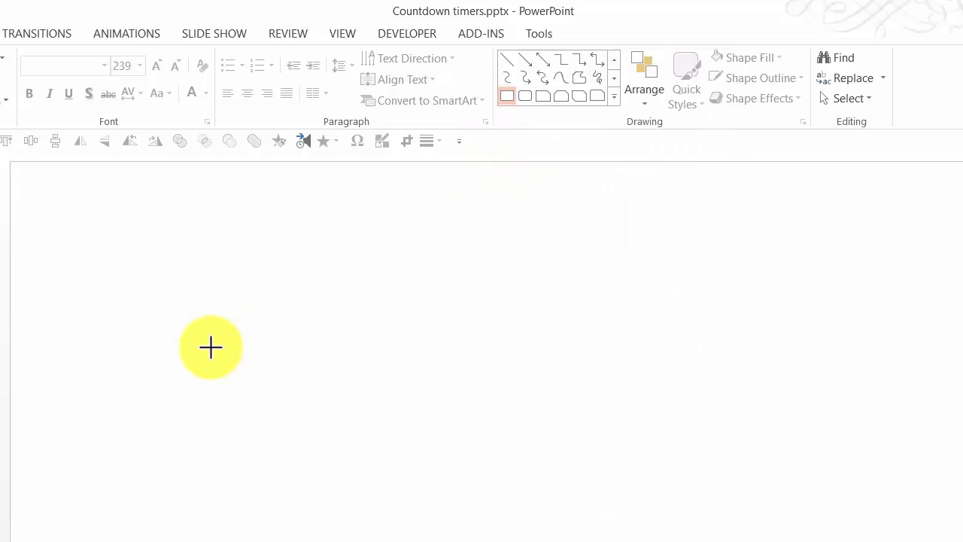
mouse_move(199, 348)
mouse_down()
mouse_move(268, 408)
mouse_move(526, 414)
mouse_move(493, 407)
mouse_up()
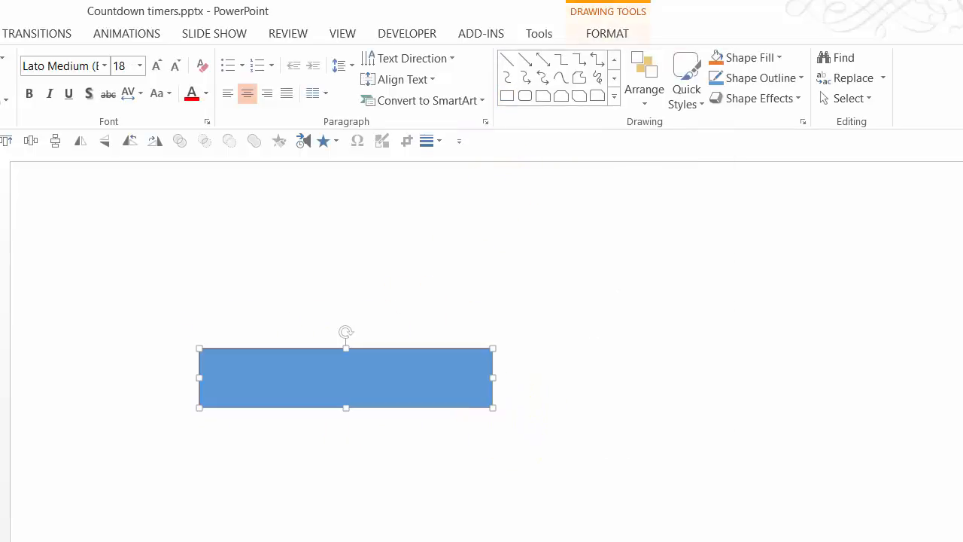
Format the rectangle with no fill and a black outline 6 pt thick.
click(743, 60)
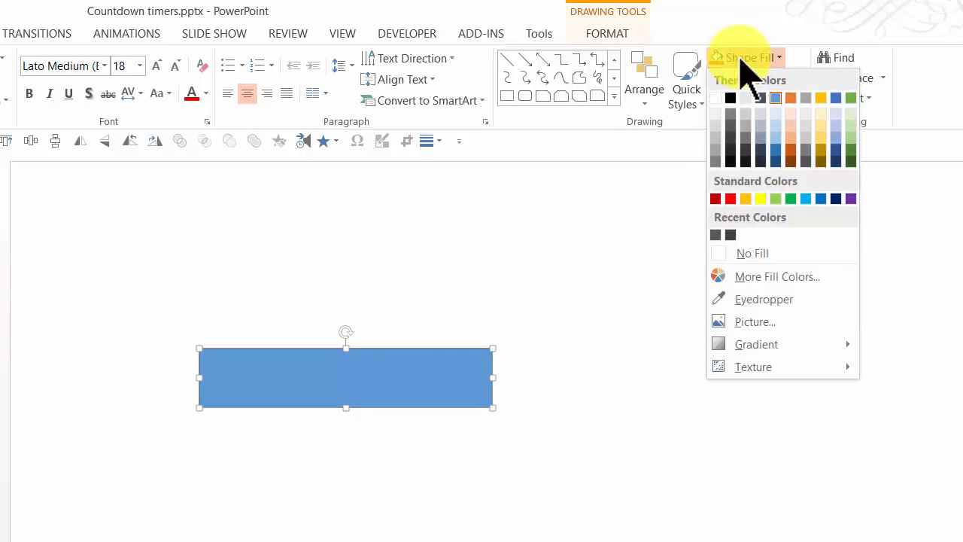
click(748, 253)
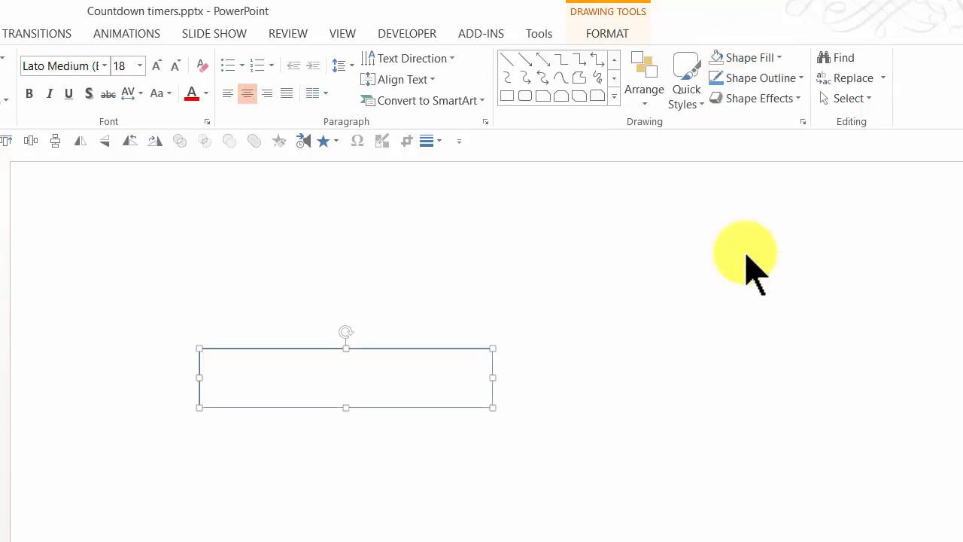
click(751, 82)
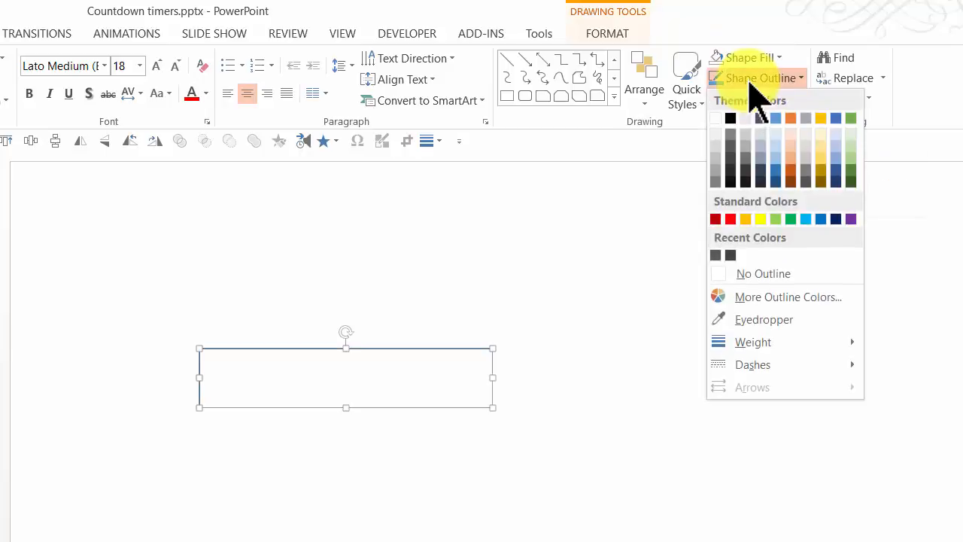
click(730, 121)
click(686, 79)
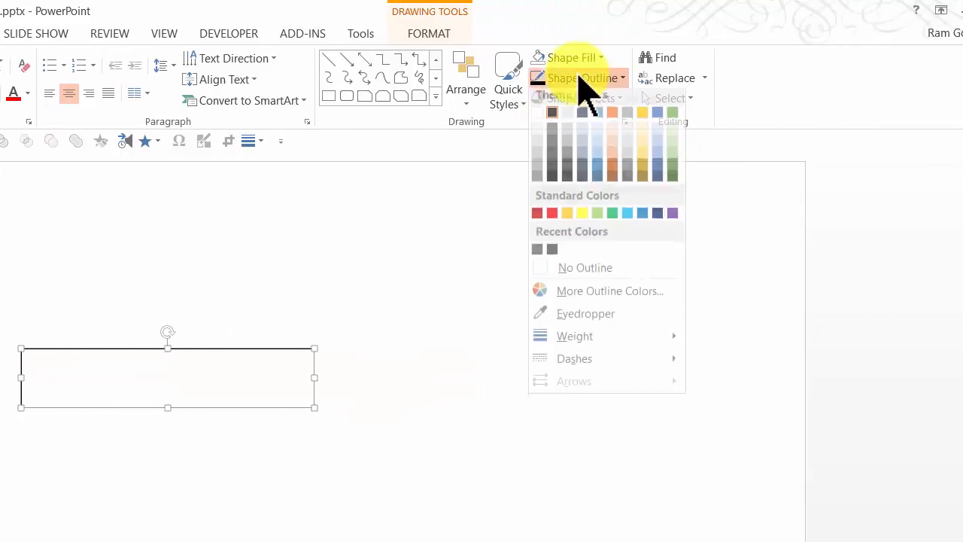
mouse_move(576, 350)
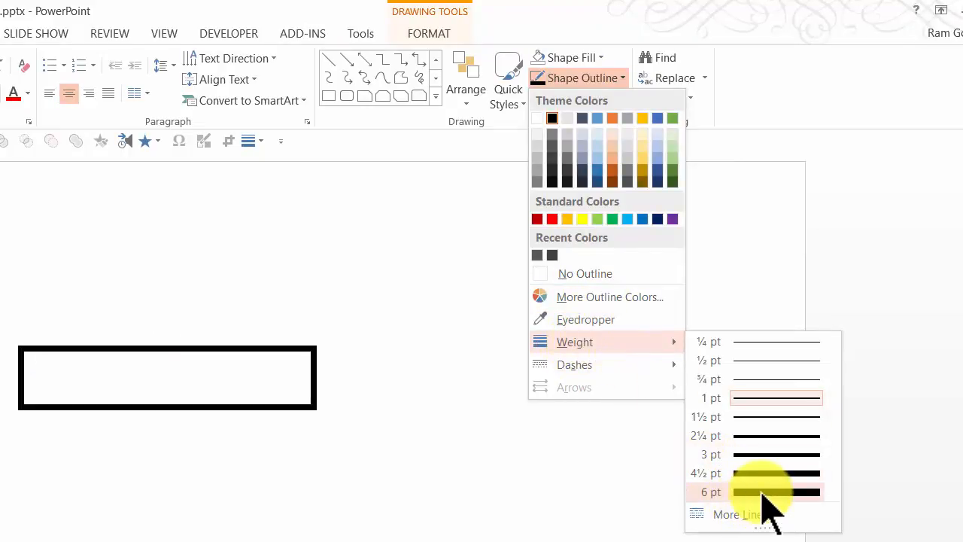
click(756, 493)
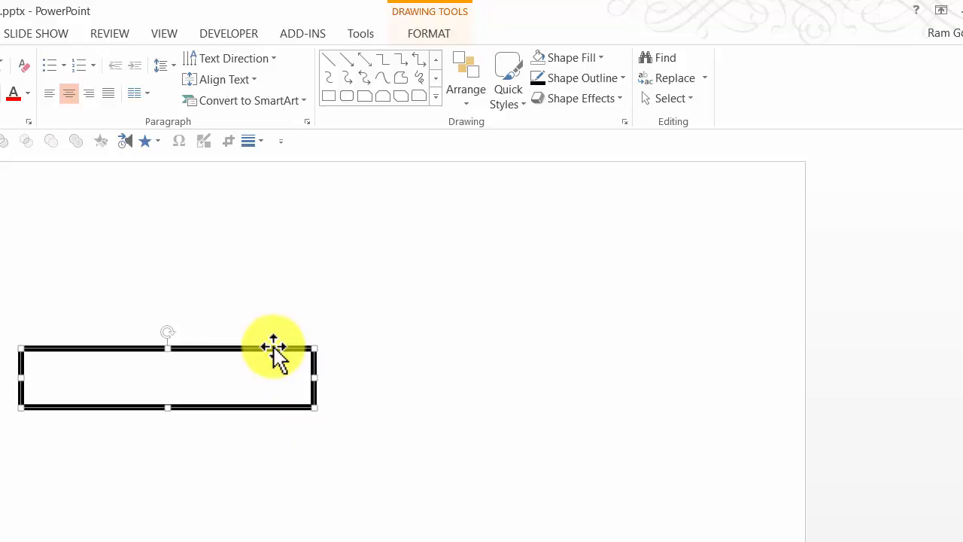
Duplicate the outlined rectangle as a solid black copy without outline and place it exactly over the original.
drag(274, 347, 323, 472)
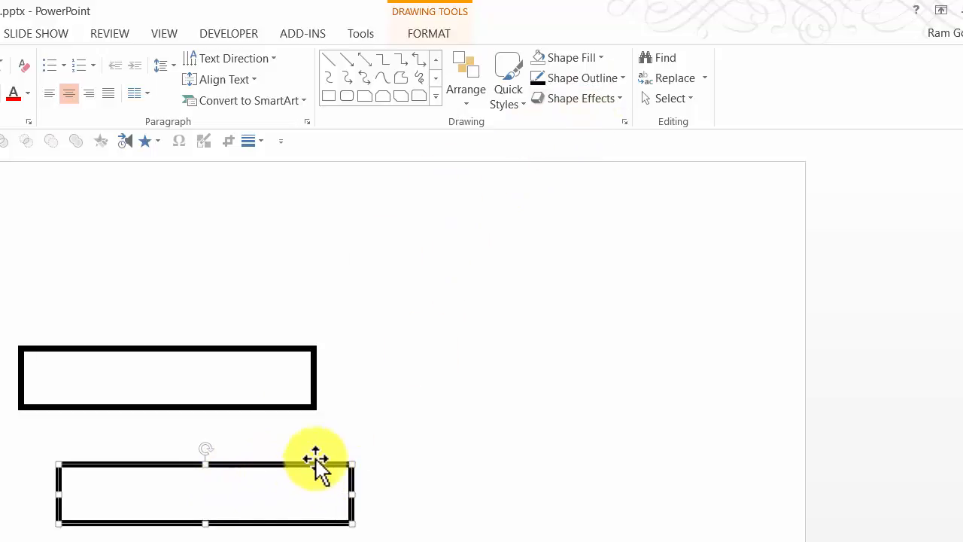
click(577, 80)
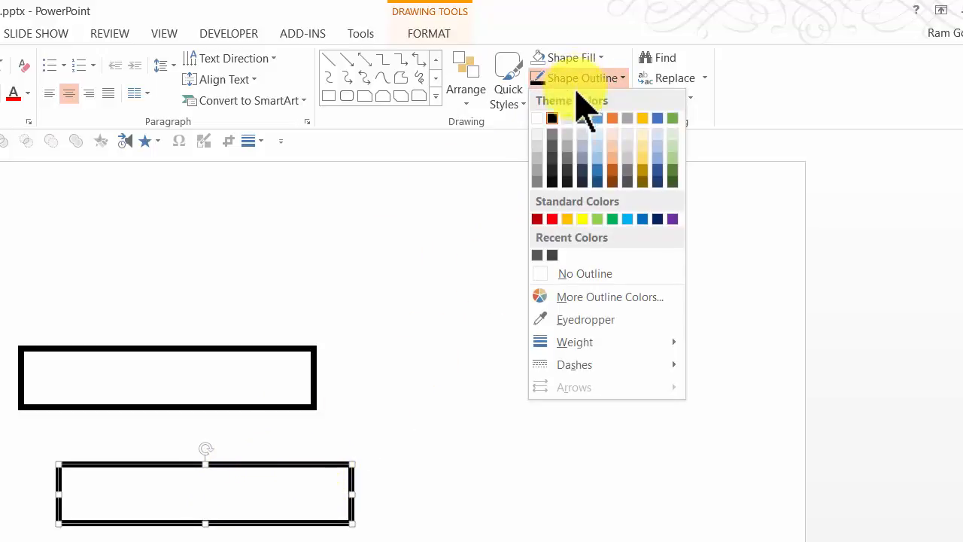
click(586, 269)
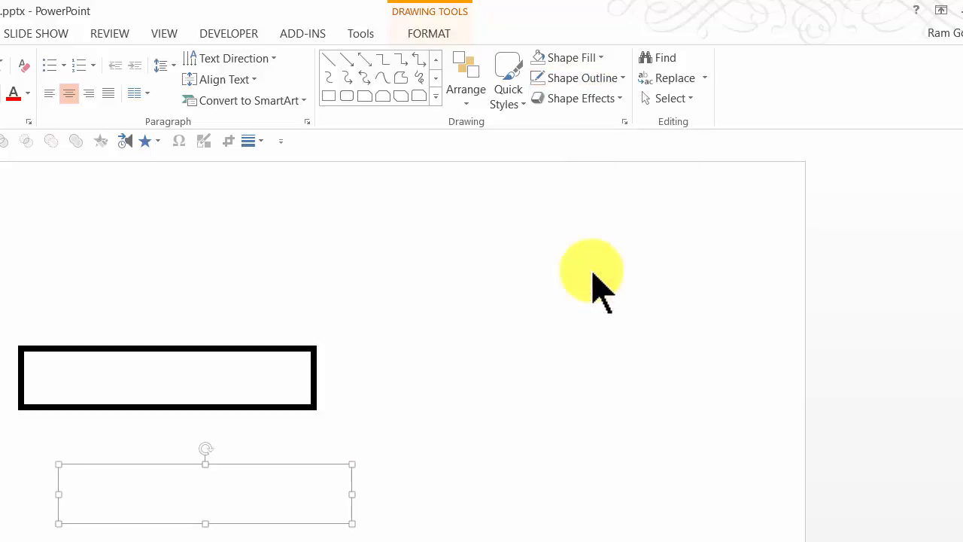
click(566, 60)
click(553, 100)
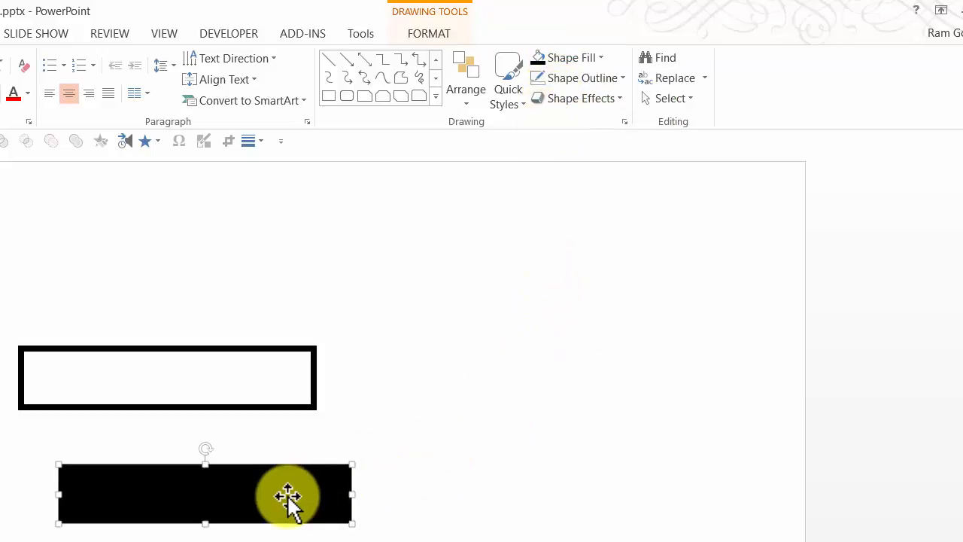
drag(288, 497, 253, 379)
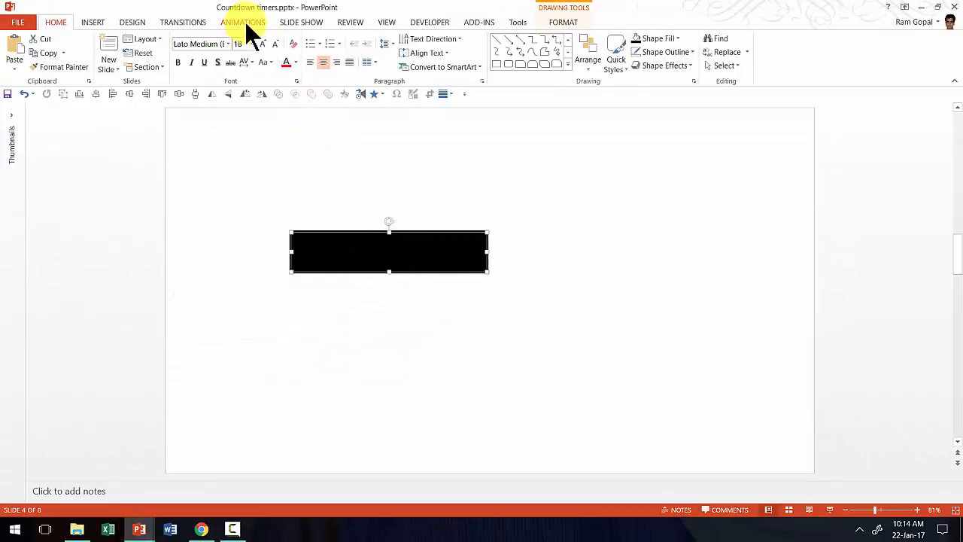
Show the Animation Pane and apply a Wipe entrance animation to the solid black rectangle.
click(242, 22)
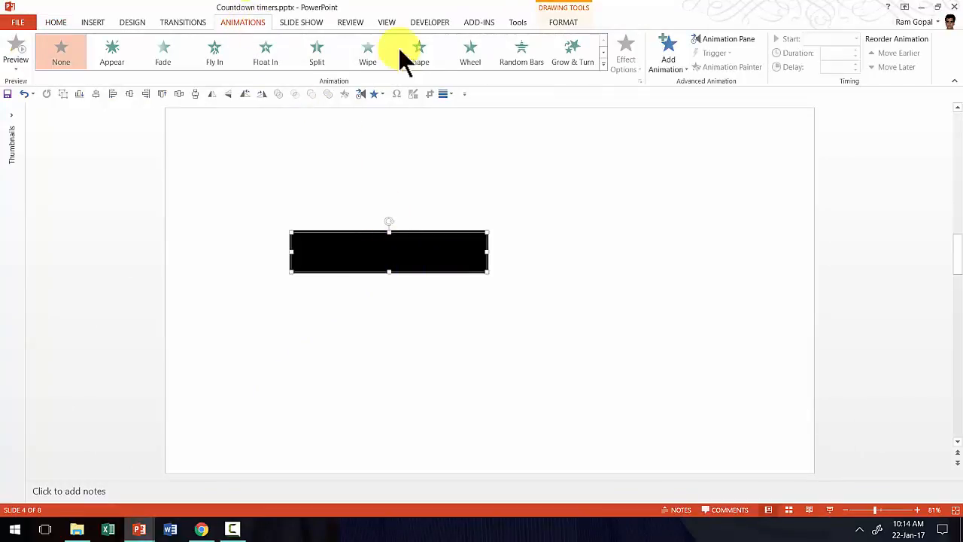
click(749, 45)
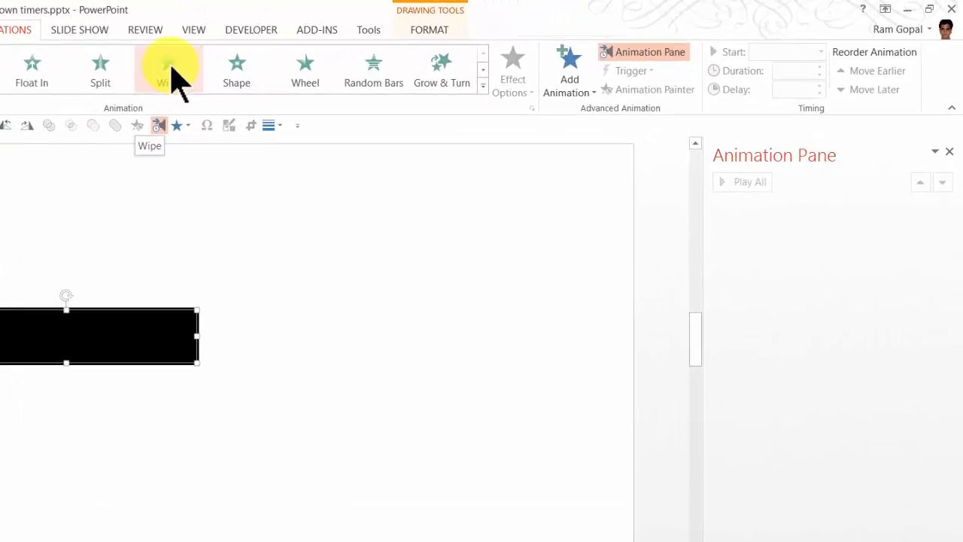
click(171, 75)
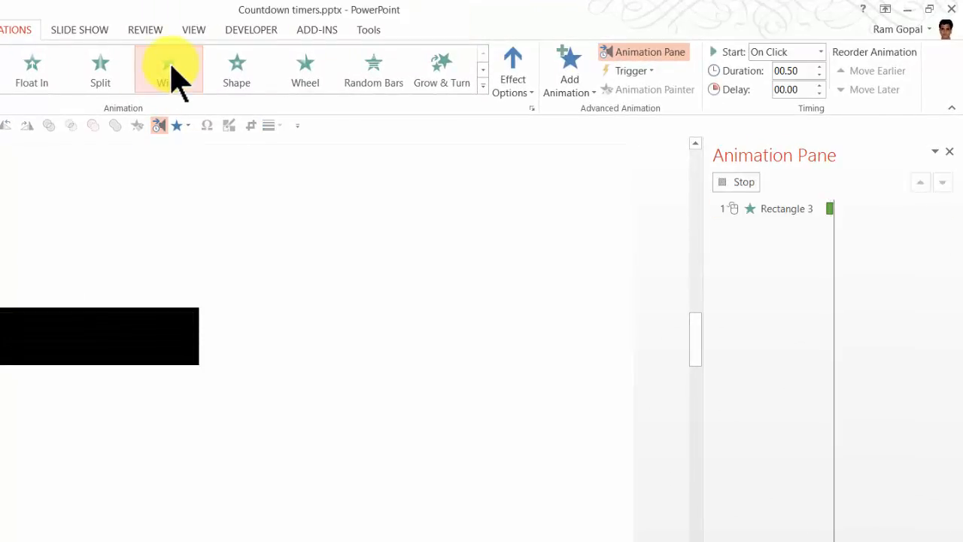
Set the rectangle's Wipe direction to From Left and its duration to 3 seconds.
click(516, 71)
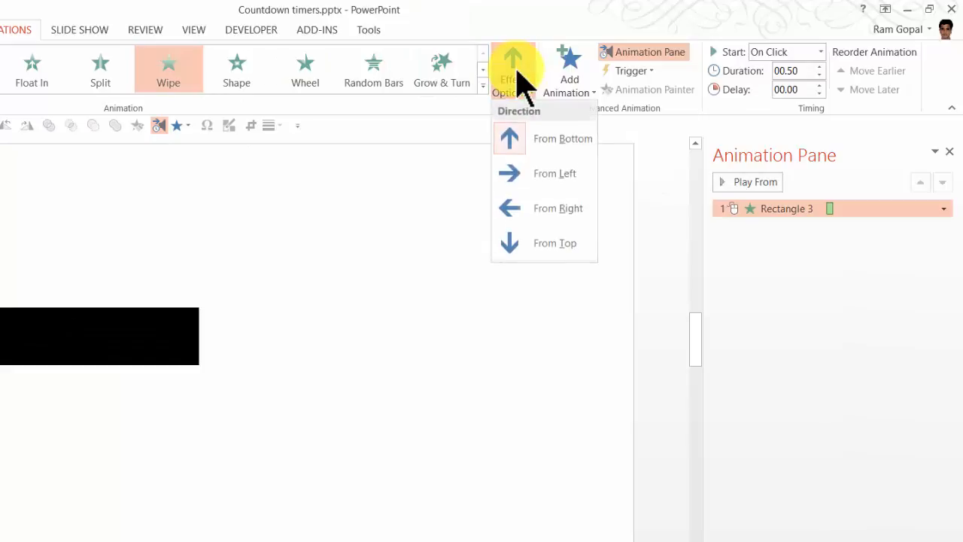
click(550, 177)
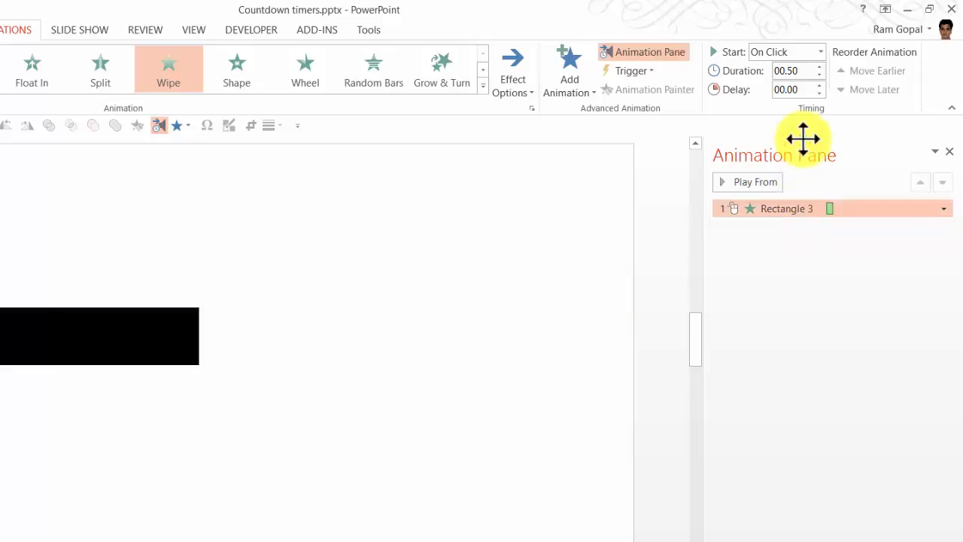
click(805, 71)
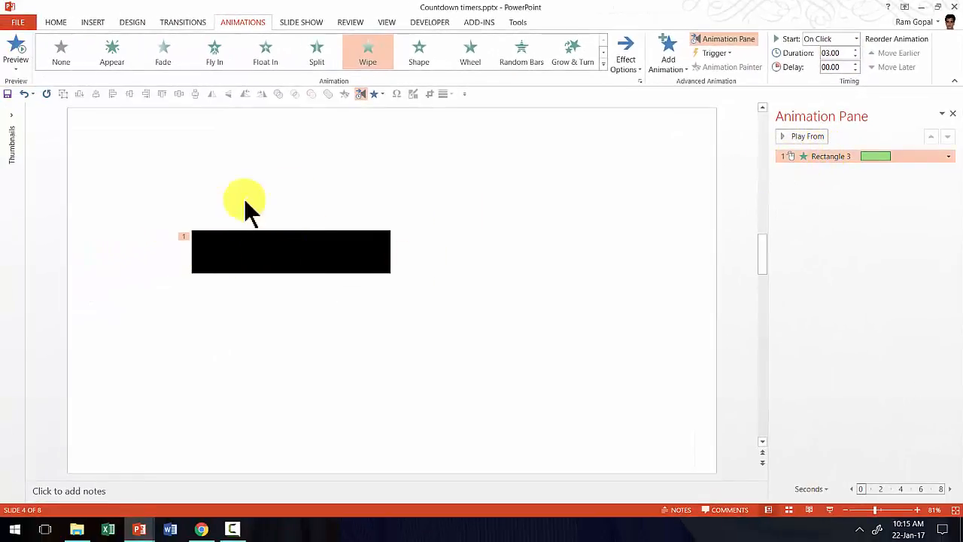
Run the current slide as a slide show to preview the rectangle's Wipe animation, and return to editing.
click(829, 509)
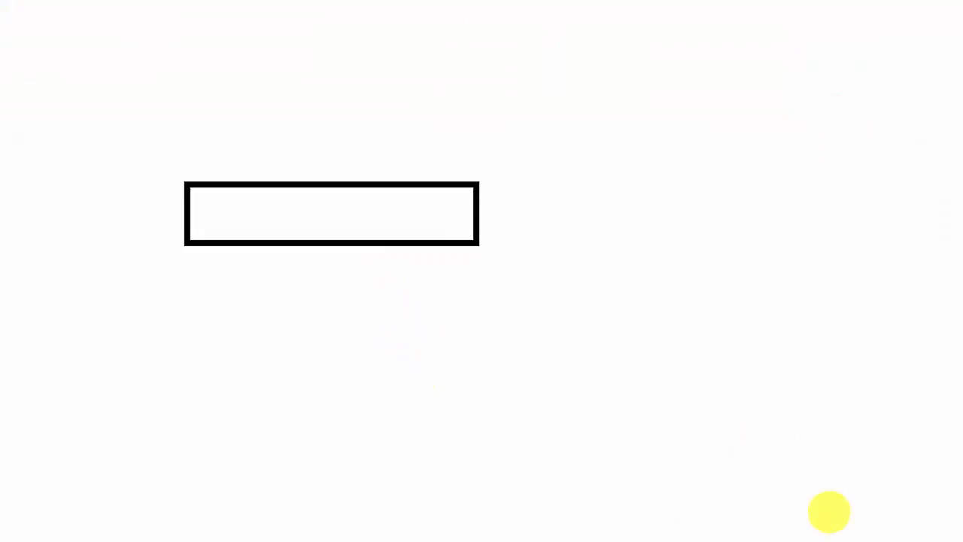
click(667, 324)
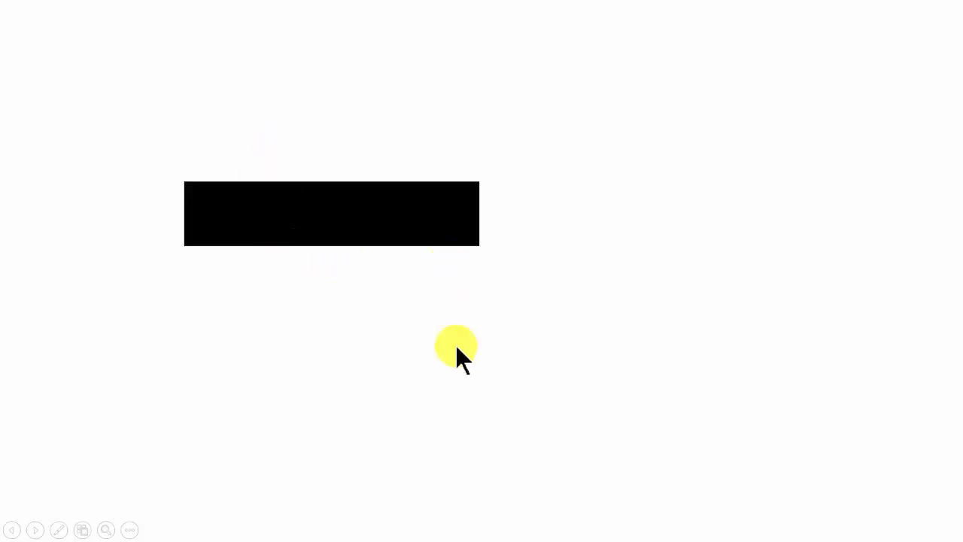
key(Escape)
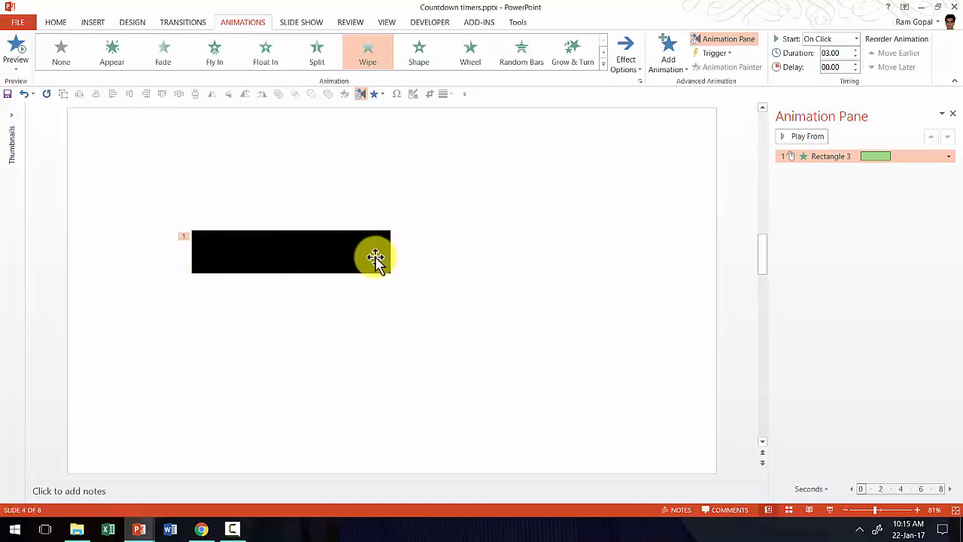
Draw a circle on the slide beside the black rectangle.
click(56, 23)
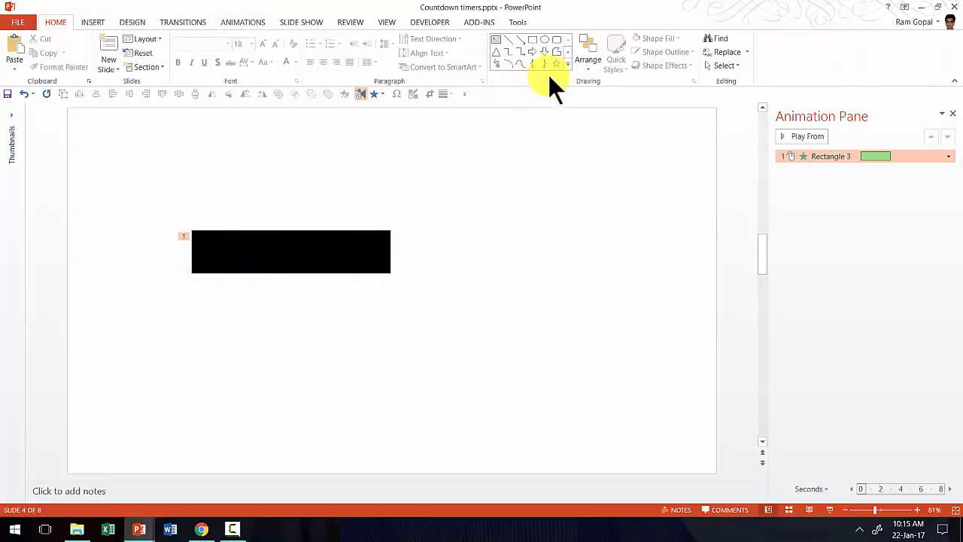
click(568, 64)
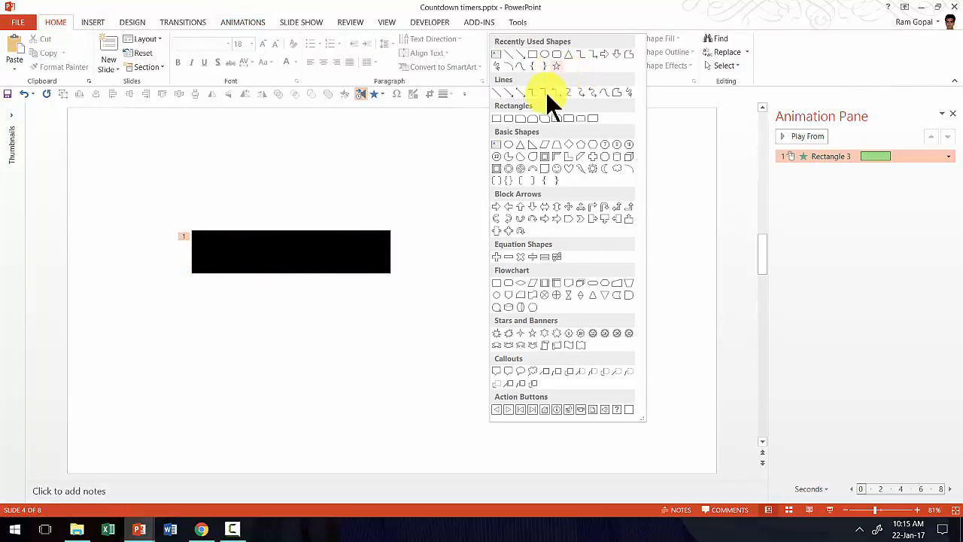
click(513, 141)
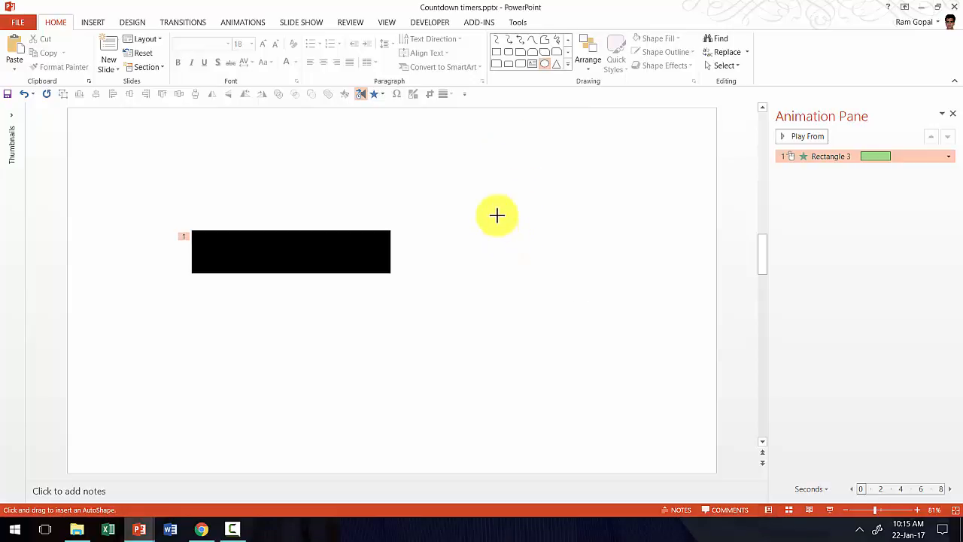
mouse_move(497, 215)
mouse_down()
mouse_move(604, 370)
mouse_move(600, 351)
mouse_up()
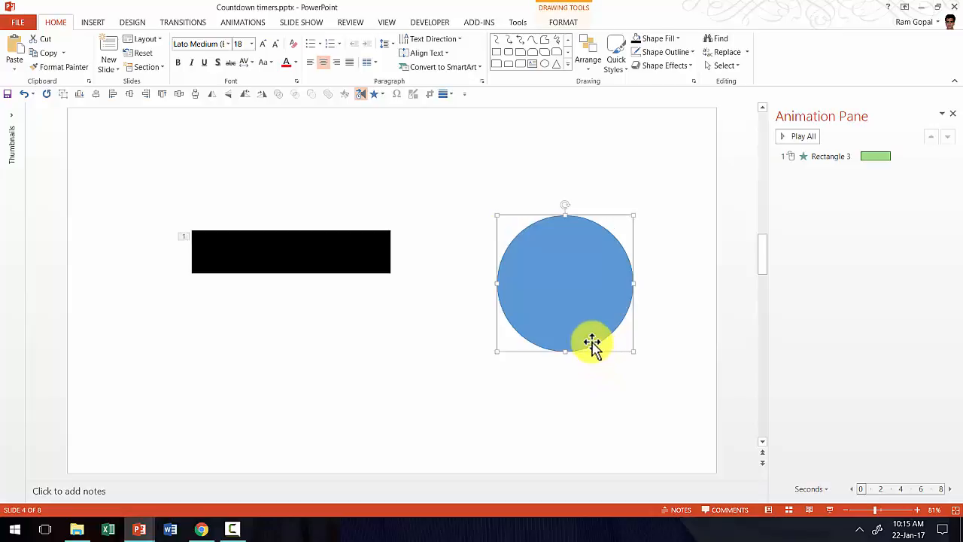
Format the circle with no fill and a thick black outline.
click(660, 38)
click(671, 165)
click(664, 51)
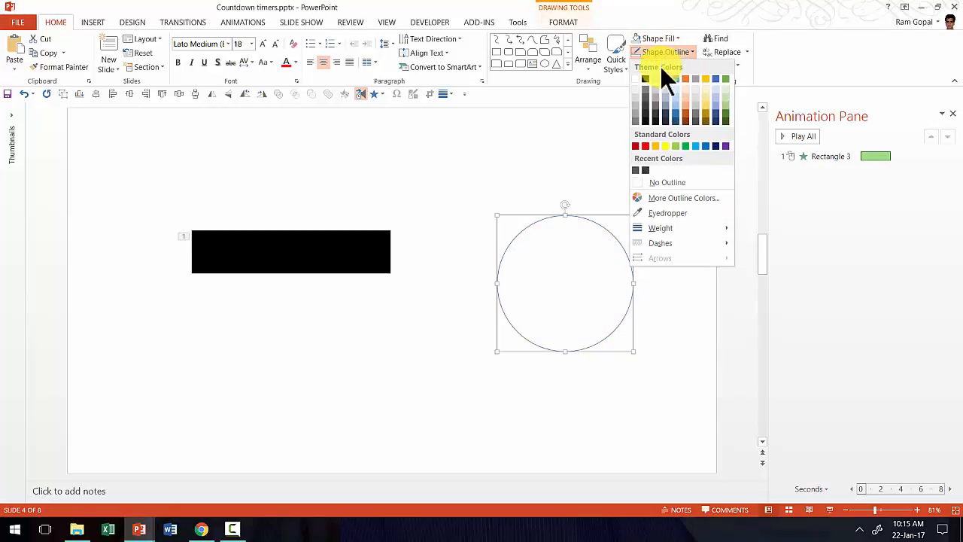
click(643, 78)
click(663, 53)
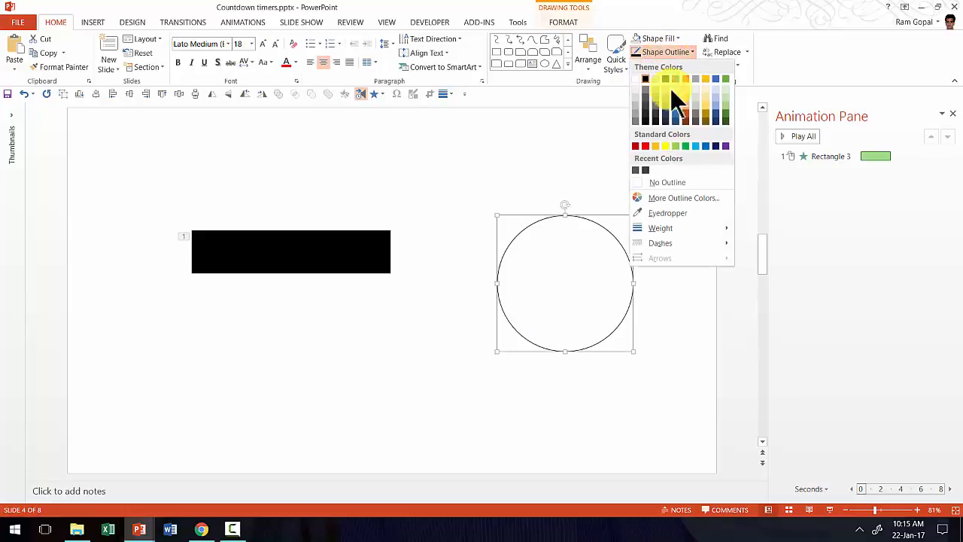
mouse_move(686, 226)
click(786, 317)
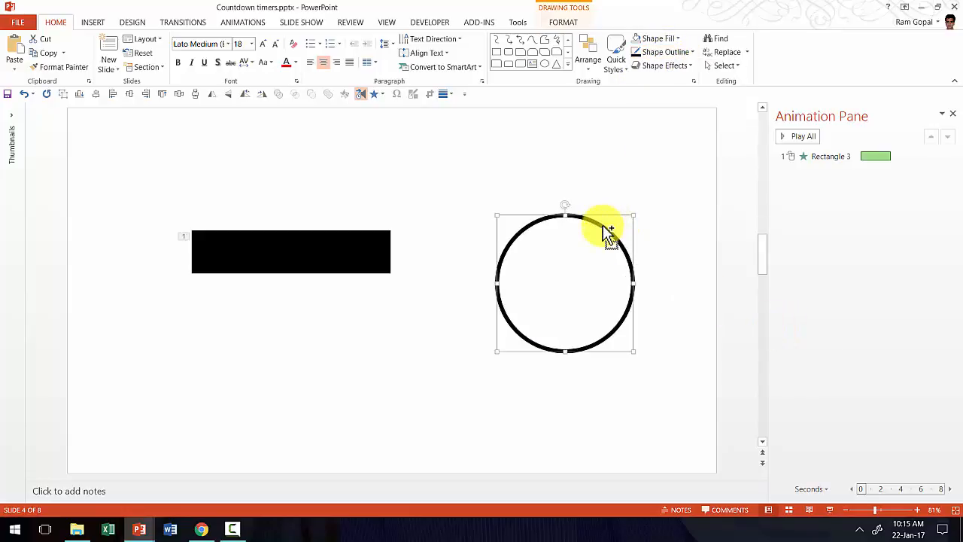
Duplicate the outlined circle as a solid black copy without outline and place it exactly over the original.
key(ctrl+d)
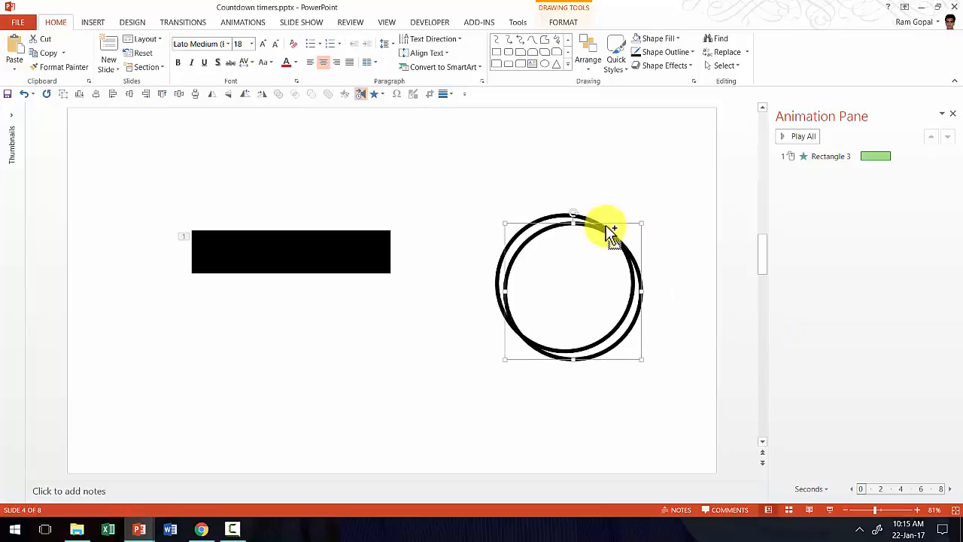
click(666, 39)
click(645, 63)
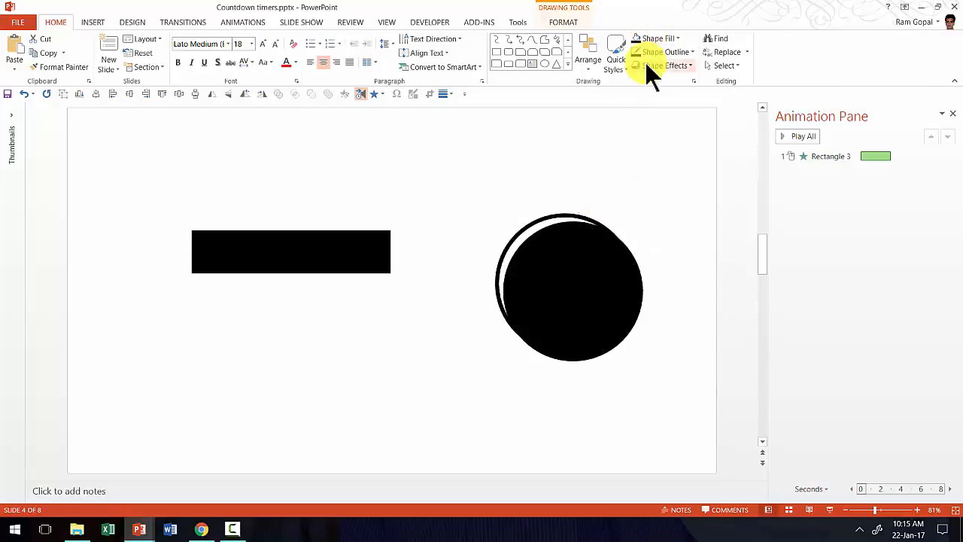
click(665, 52)
click(668, 183)
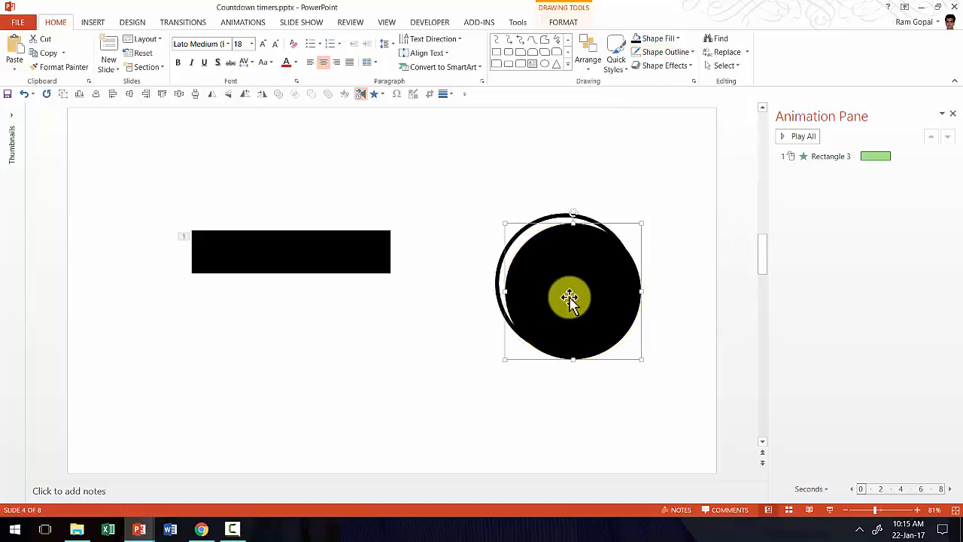
drag(569, 301, 559, 297)
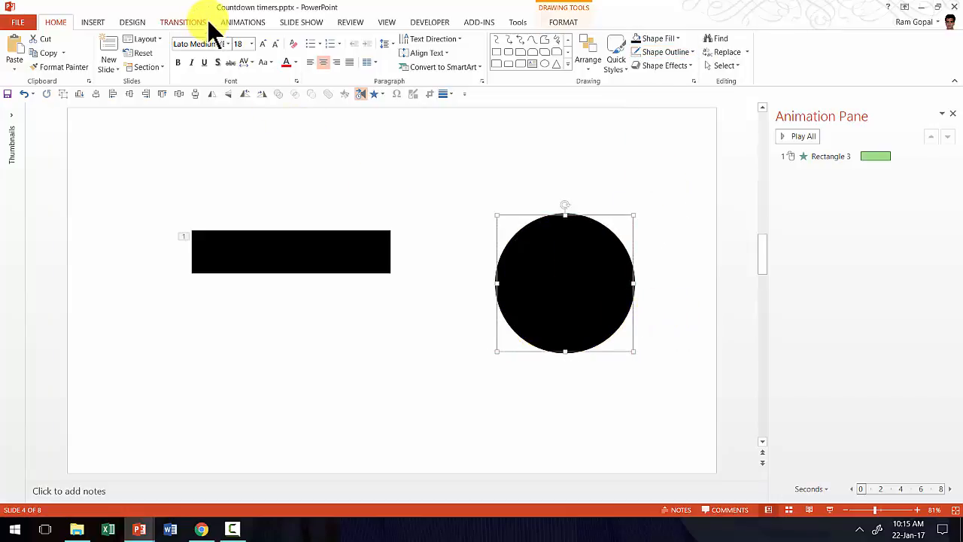
Apply the Wheel entrance animation to the solid black circle and remove the black rectangle's Wipe animation.
click(253, 24)
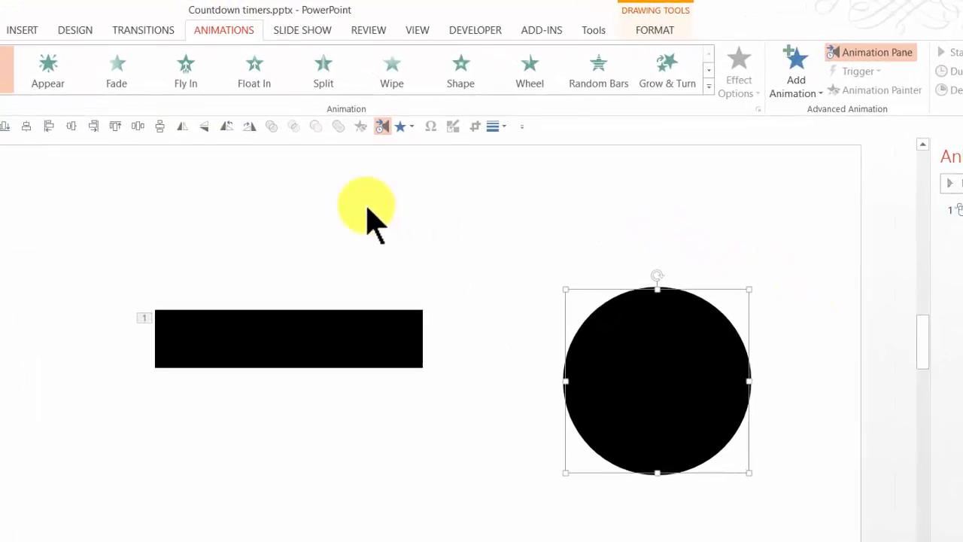
click(534, 70)
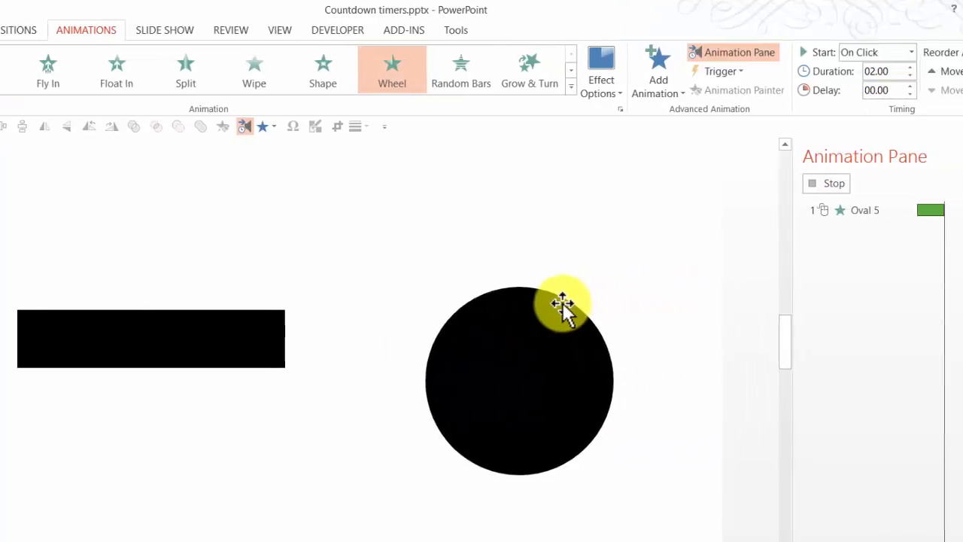
click(796, 210)
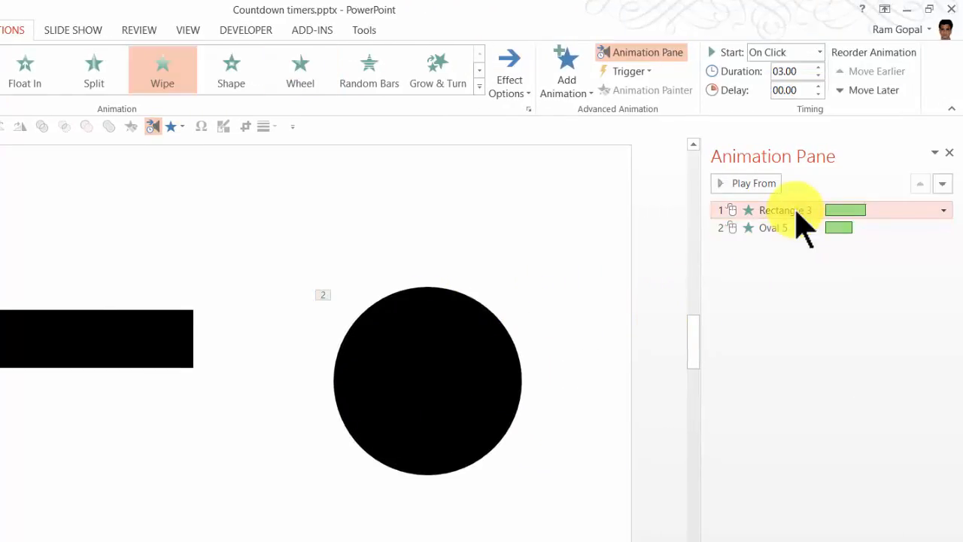
key(Delete)
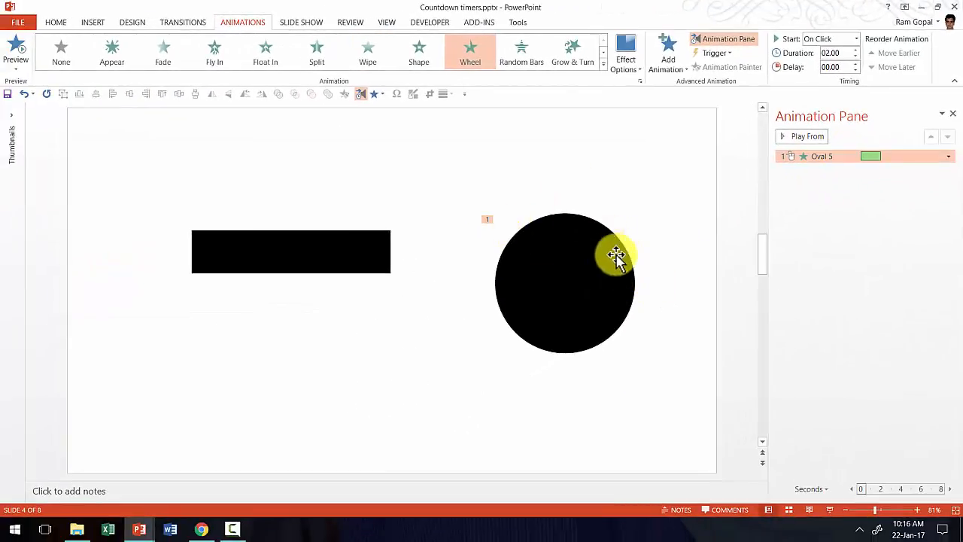
Run the current slide as a slide show to preview the circle's Wheel animation, and return to editing.
click(829, 510)
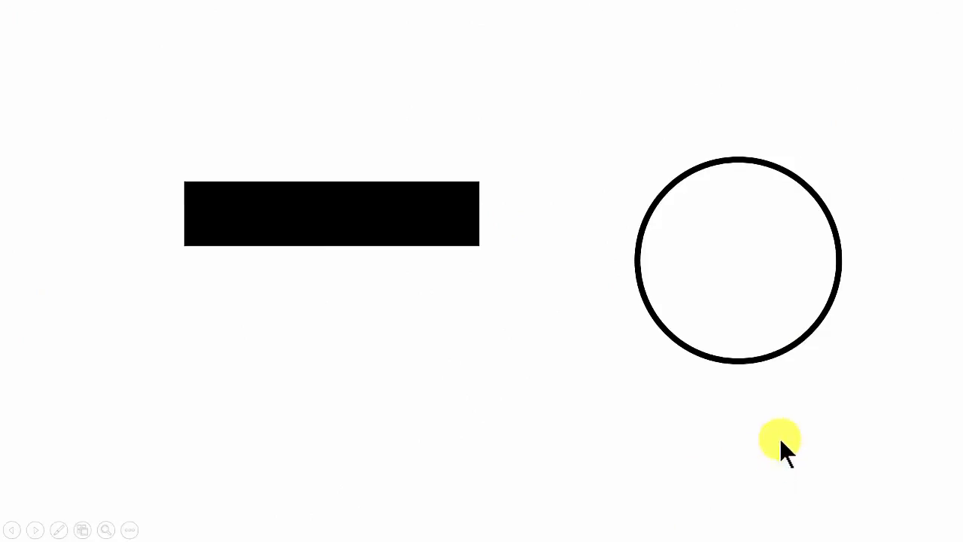
click(778, 435)
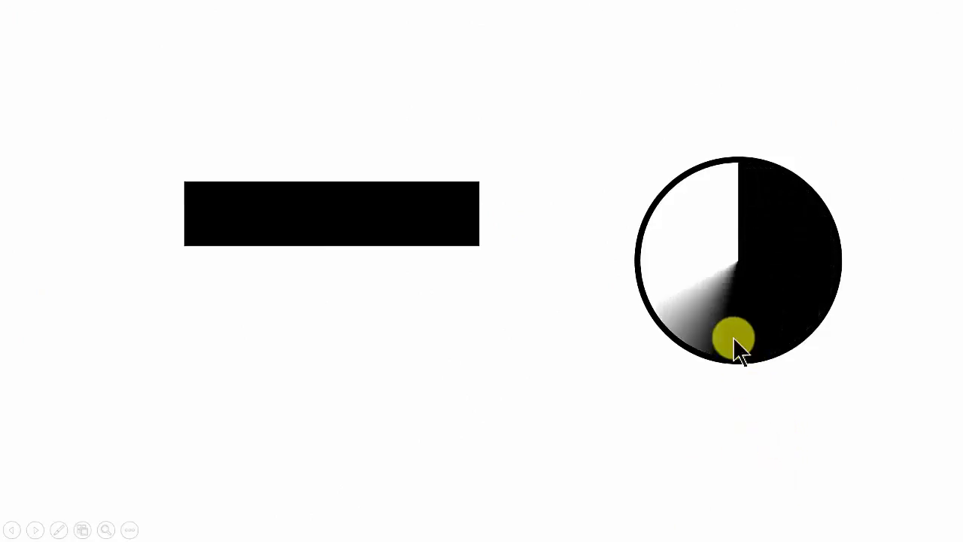
key(Escape)
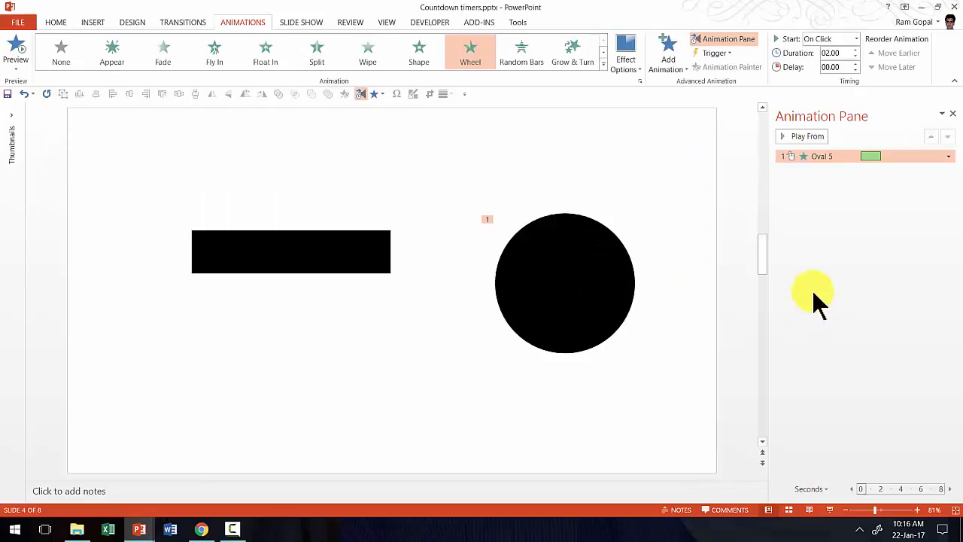
Set the circle's Wheel animation duration to 3 seconds and preview it in a slide show.
drag(822, 156, 812, 154)
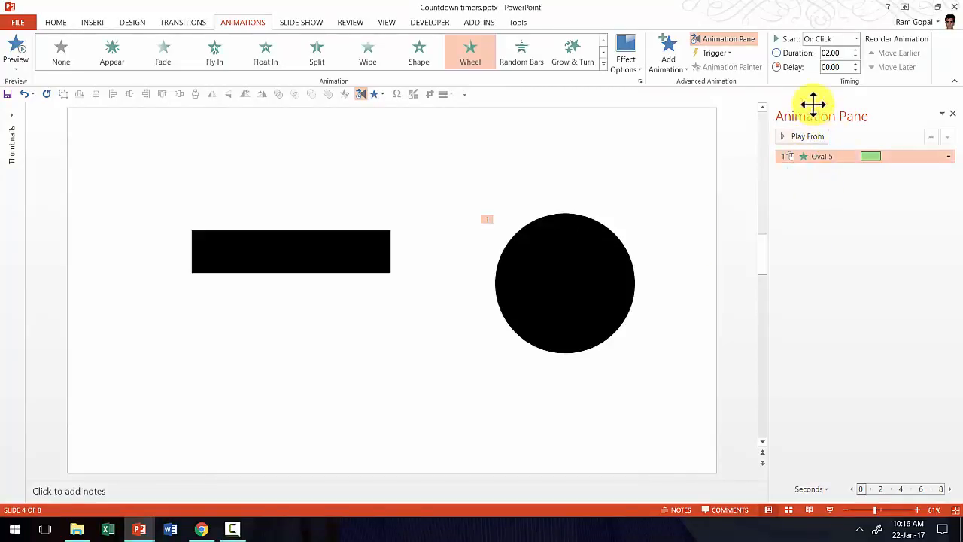
click(848, 52)
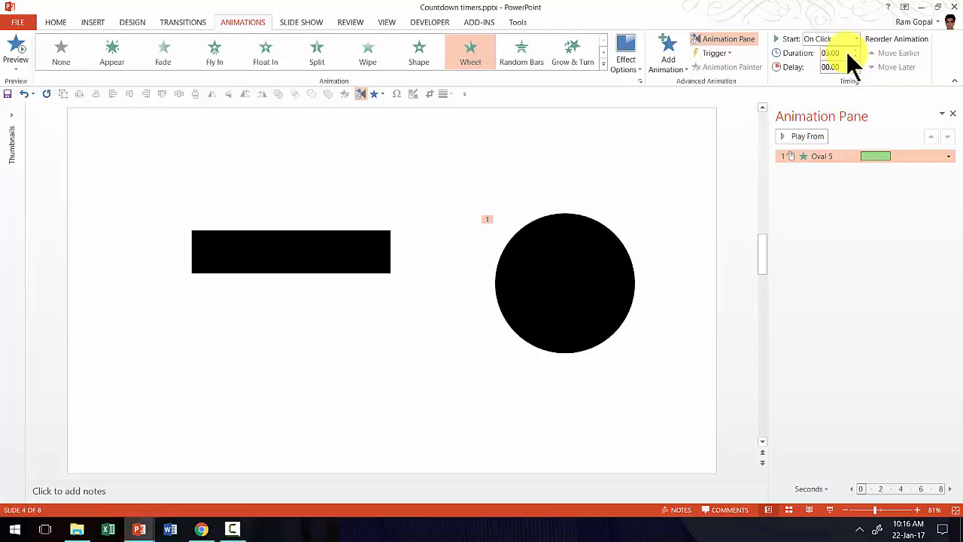
click(828, 510)
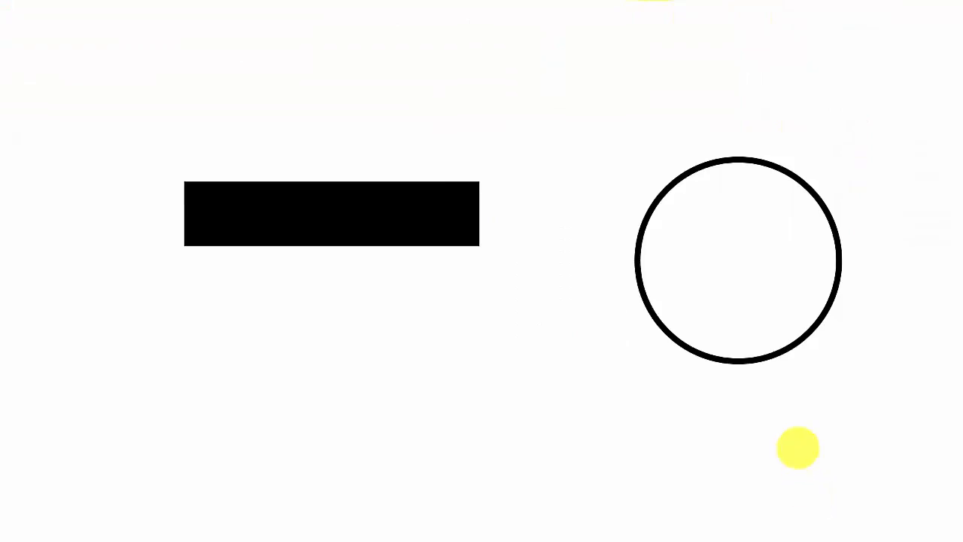
click(797, 447)
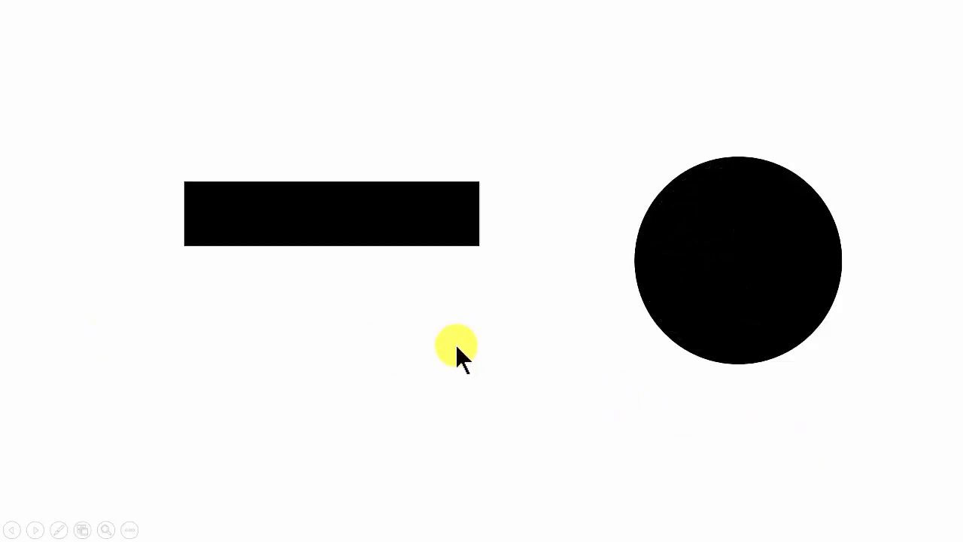
key(Escape)
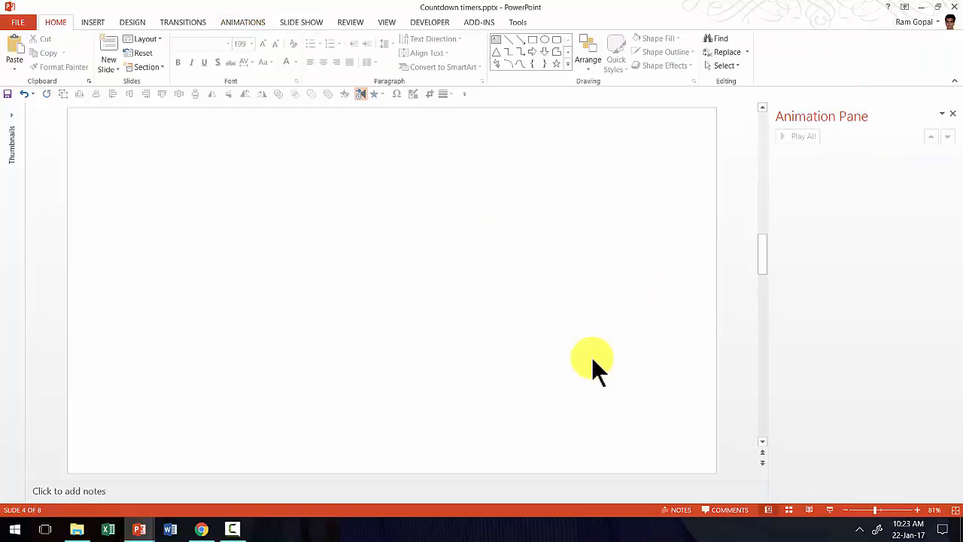
Insert a text box containing the number 1 on the blank slide.
click(568, 63)
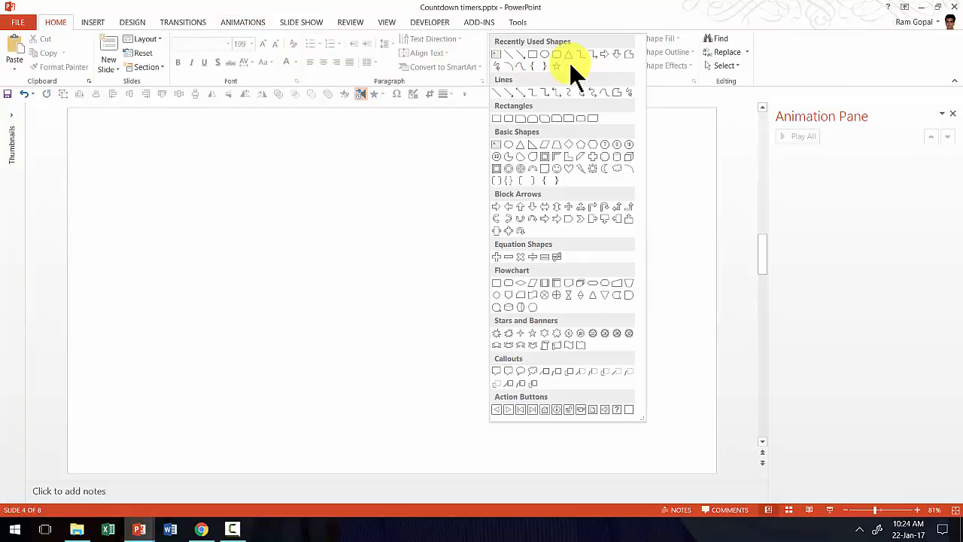
click(495, 144)
click(328, 289)
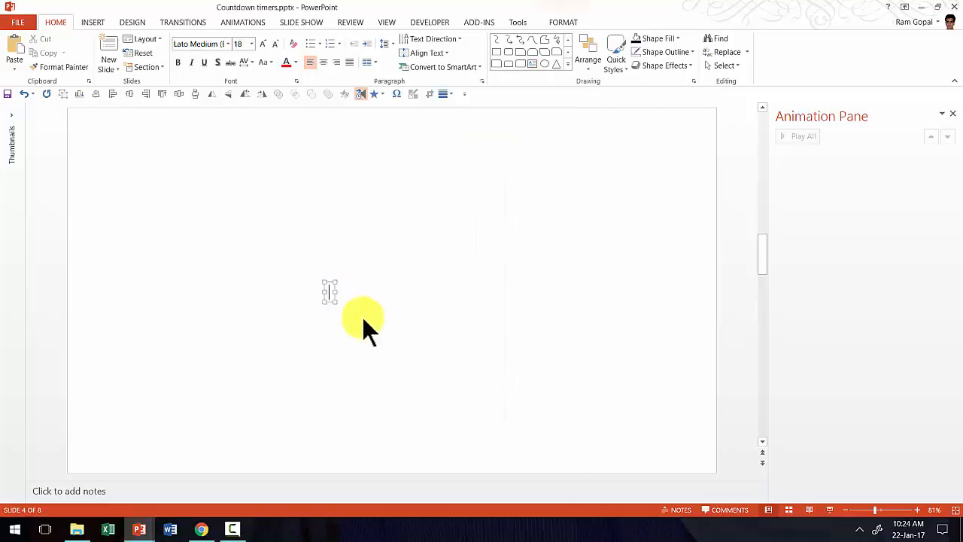
text(1)
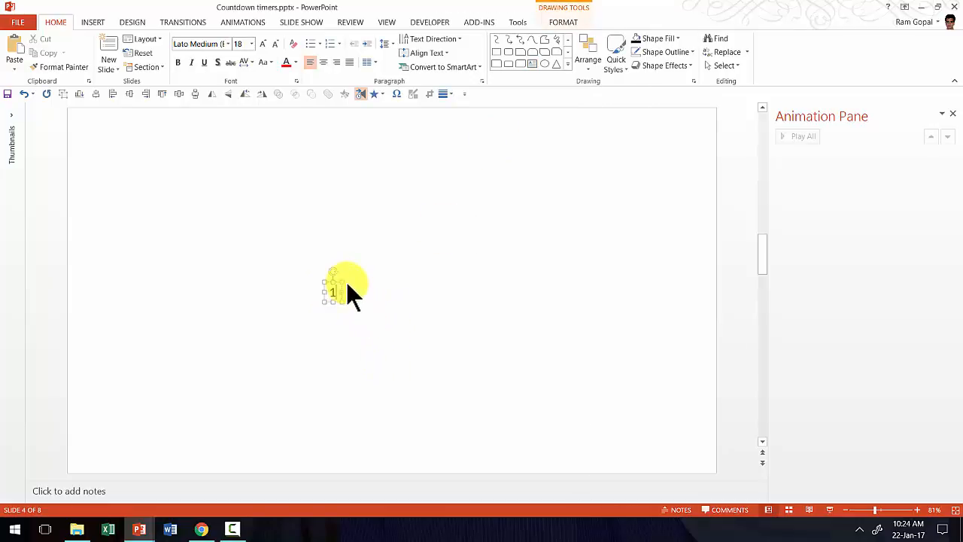
Format the number 1 in Arial Black at size 199 and move its text box to the left part of the slide.
click(225, 43)
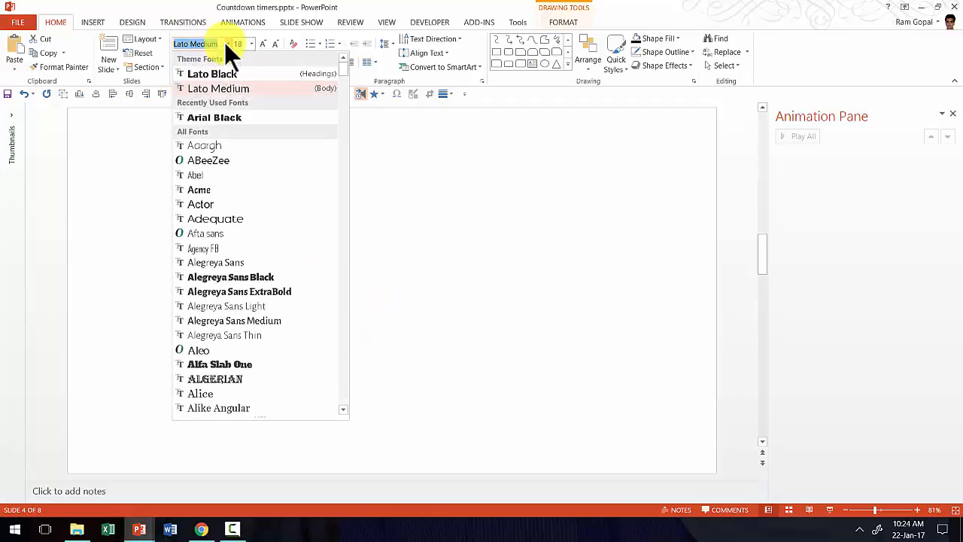
click(206, 116)
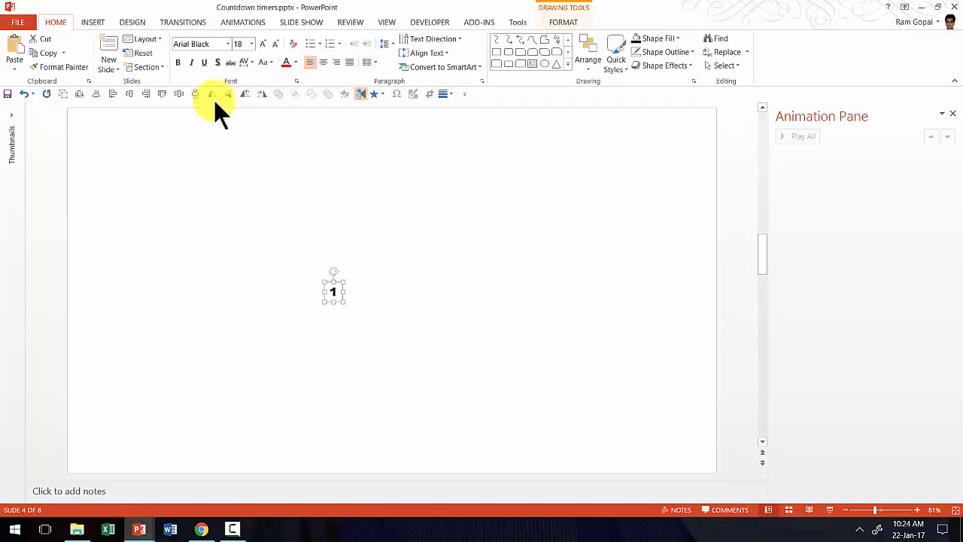
click(253, 43)
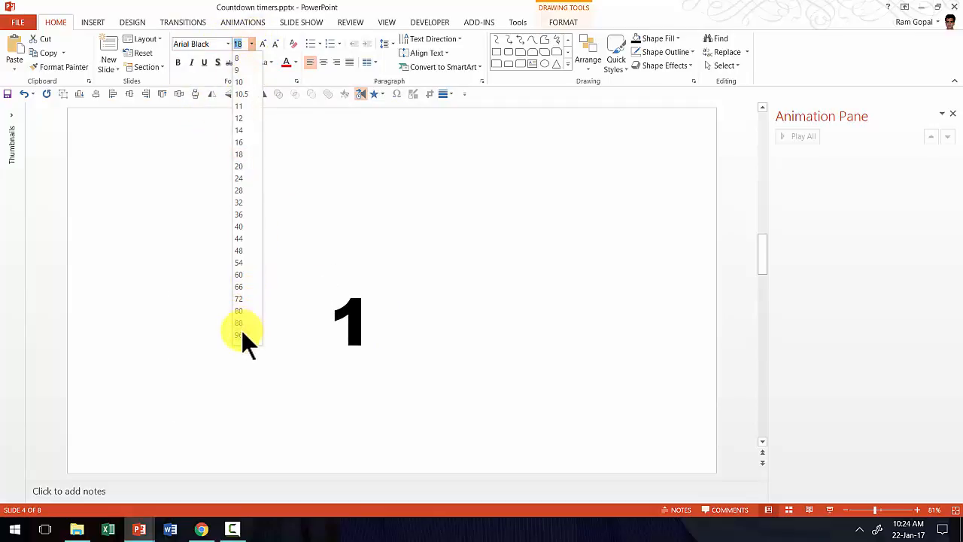
click(243, 333)
click(262, 44)
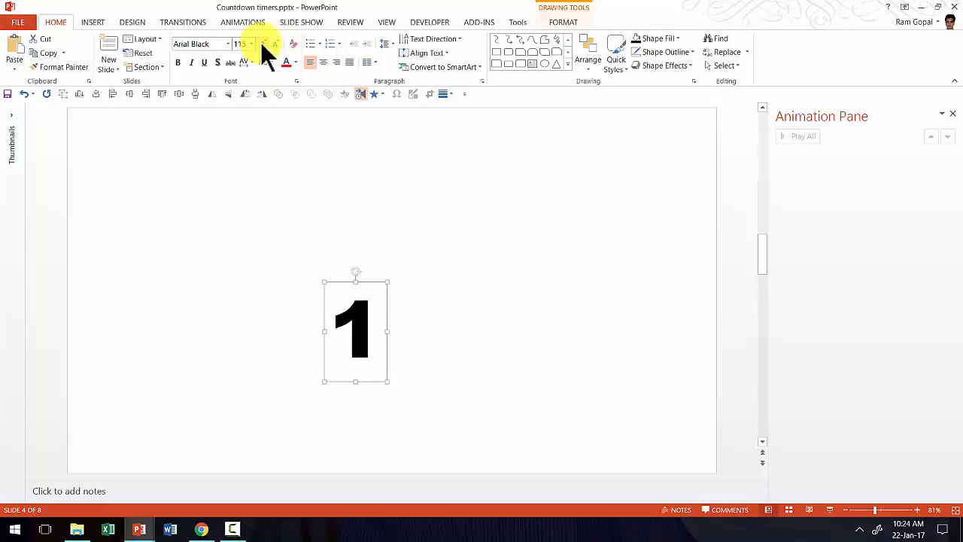
click(261, 44)
click(262, 43)
click(262, 44)
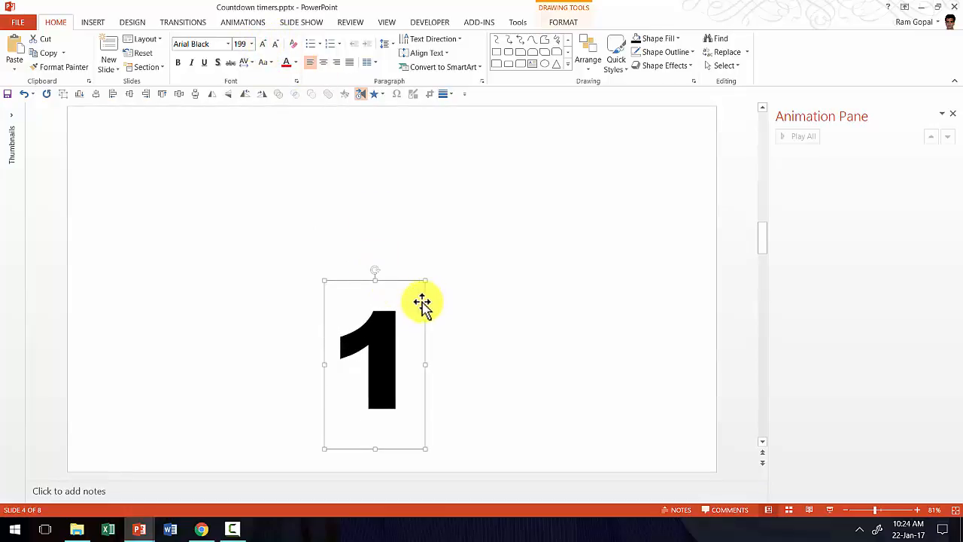
drag(422, 303, 318, 213)
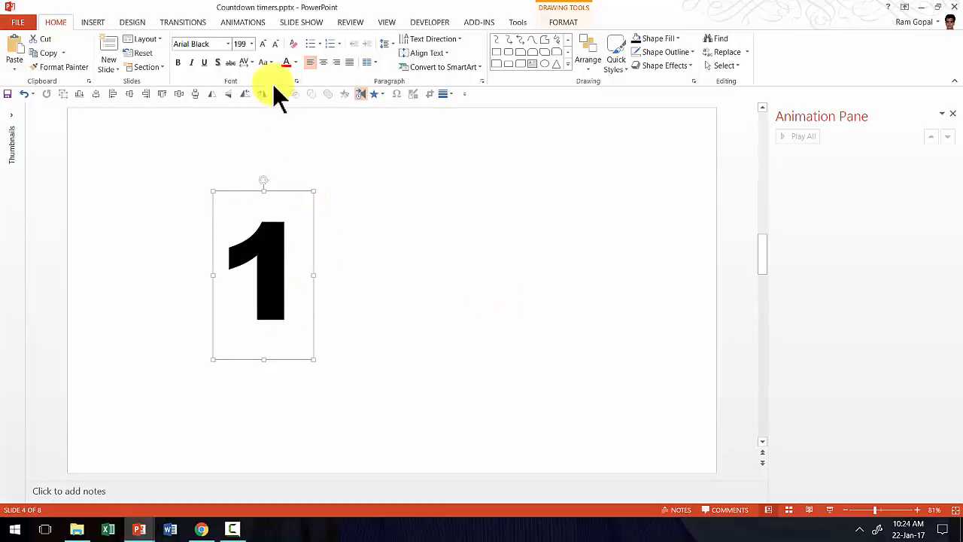
Apply the Appear entrance animation to the number 1 and add a Disappear exit animation to the same text box.
click(242, 22)
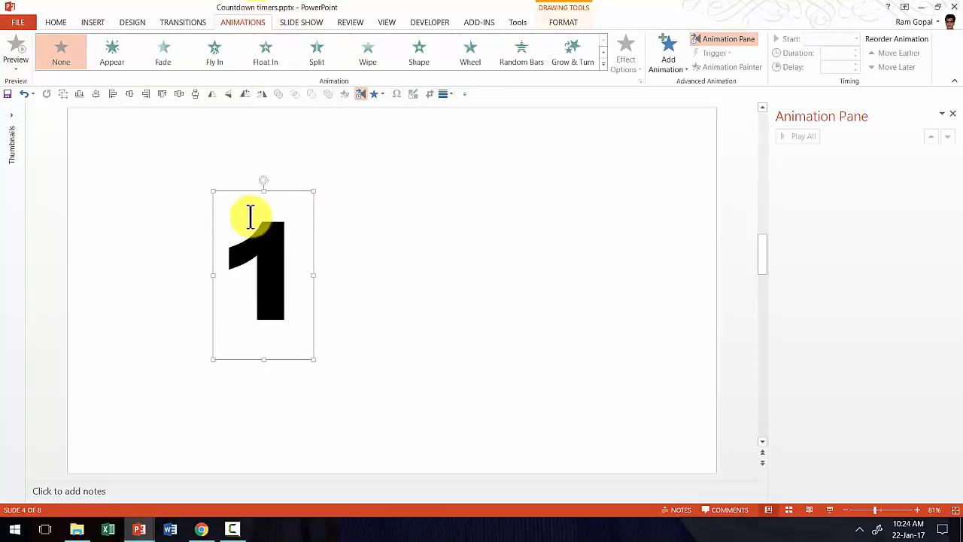
click(120, 54)
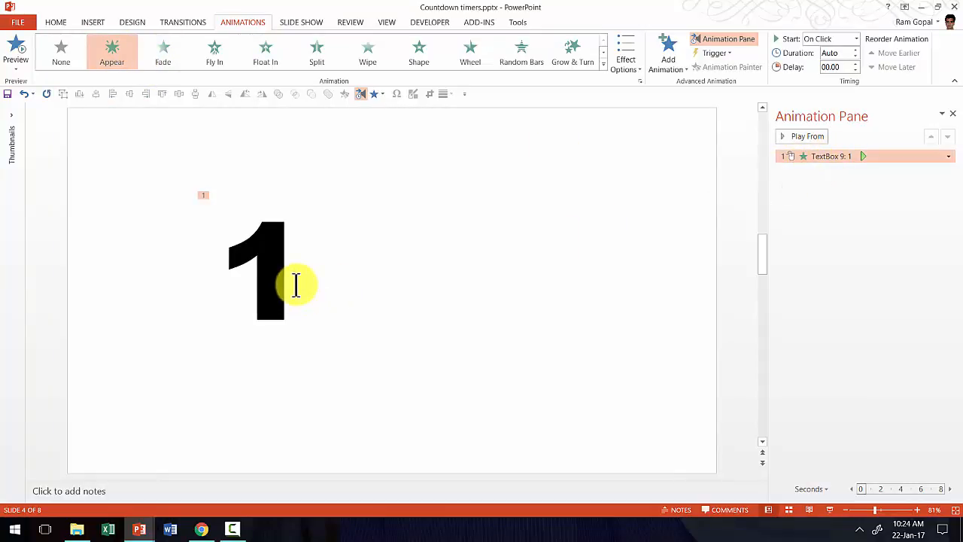
click(307, 223)
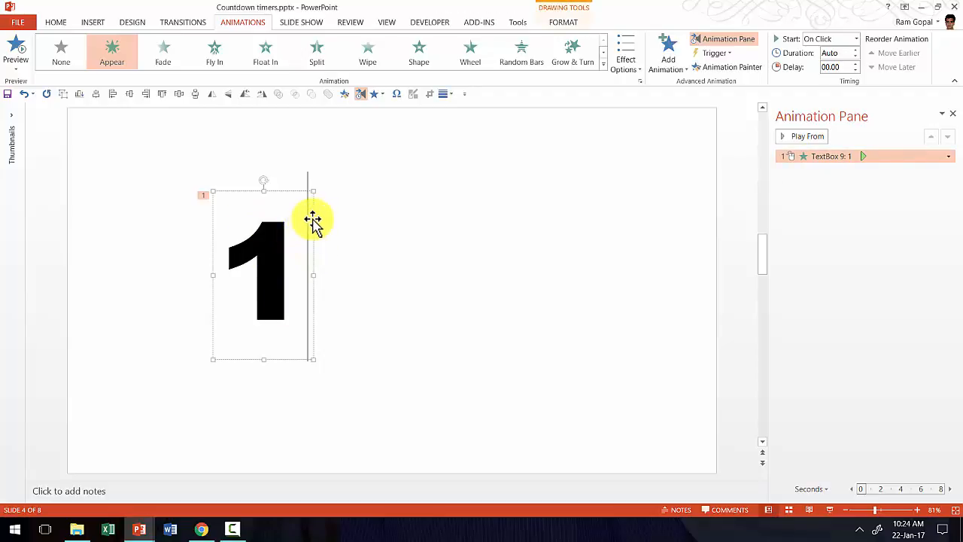
click(312, 219)
click(671, 65)
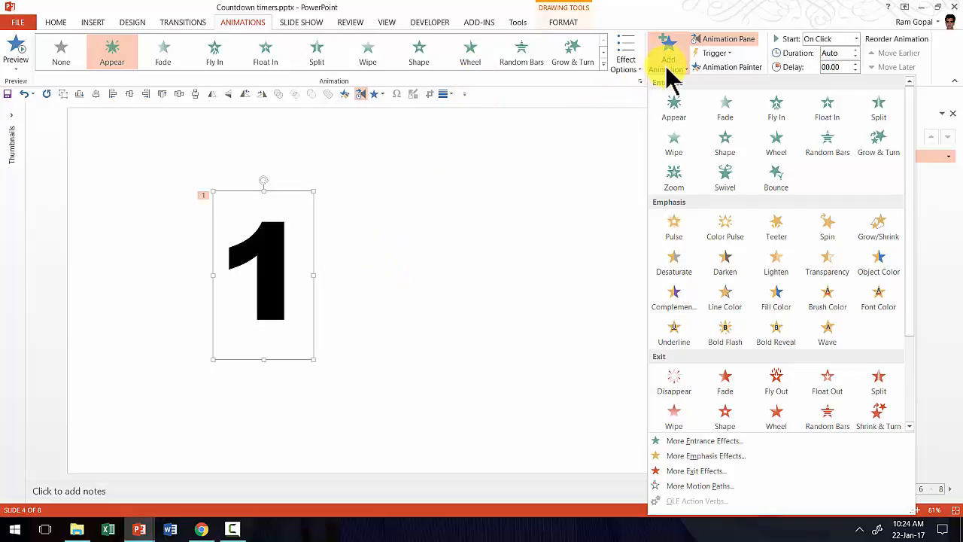
click(677, 384)
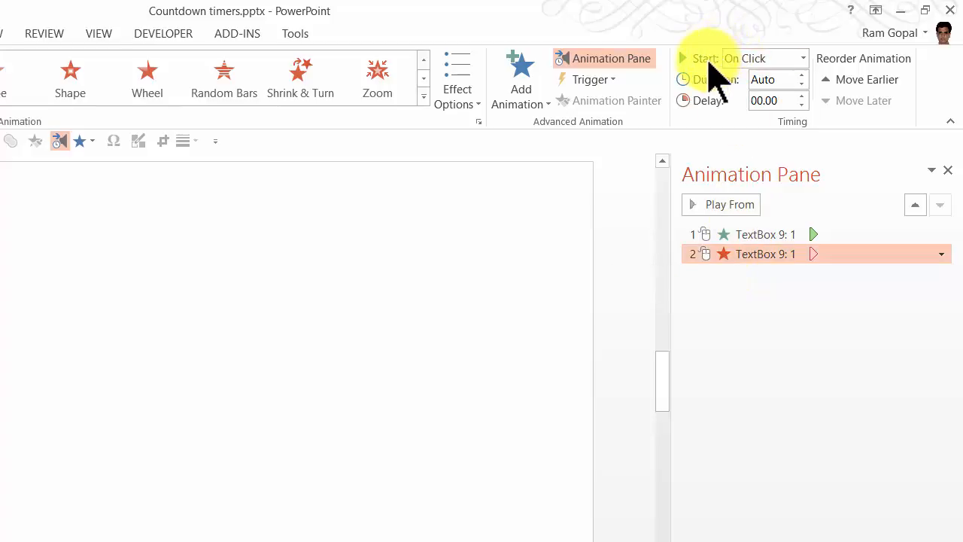
Set the Disappear animation of the number 1 to start After Previous with a delay of 1 second.
click(758, 59)
click(759, 116)
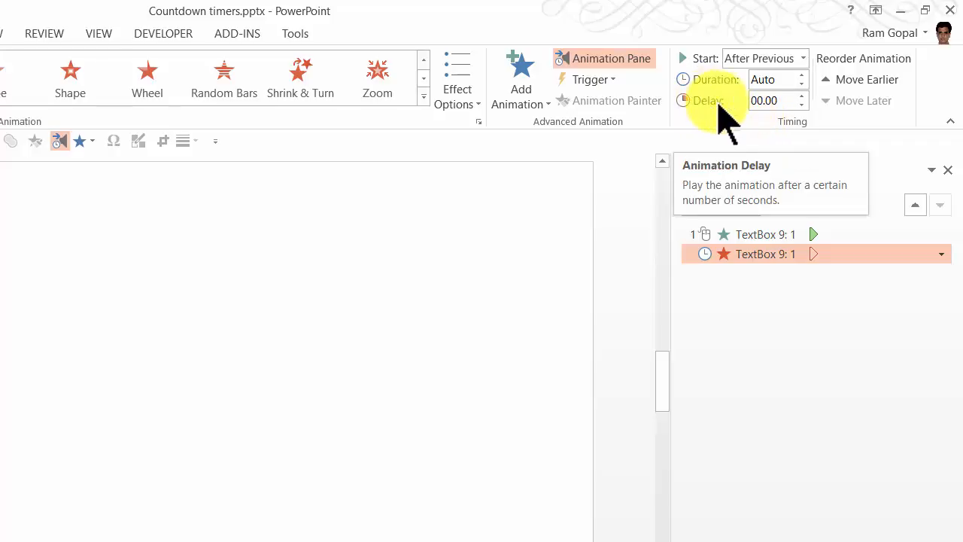
click(785, 100)
text(1)
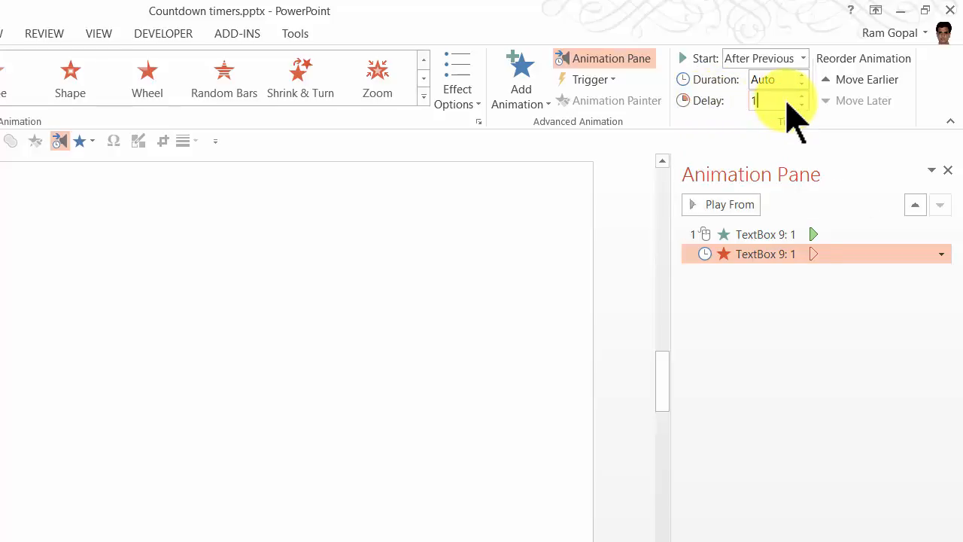
click(279, 355)
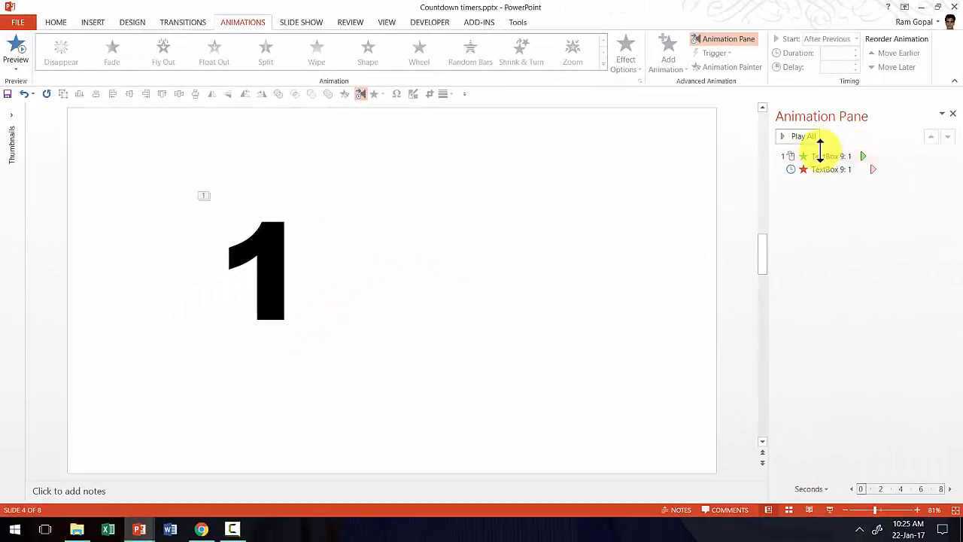
Duplicate the animated number 1, change the copy's text to 2 and align it directly beside the original.
click(294, 255)
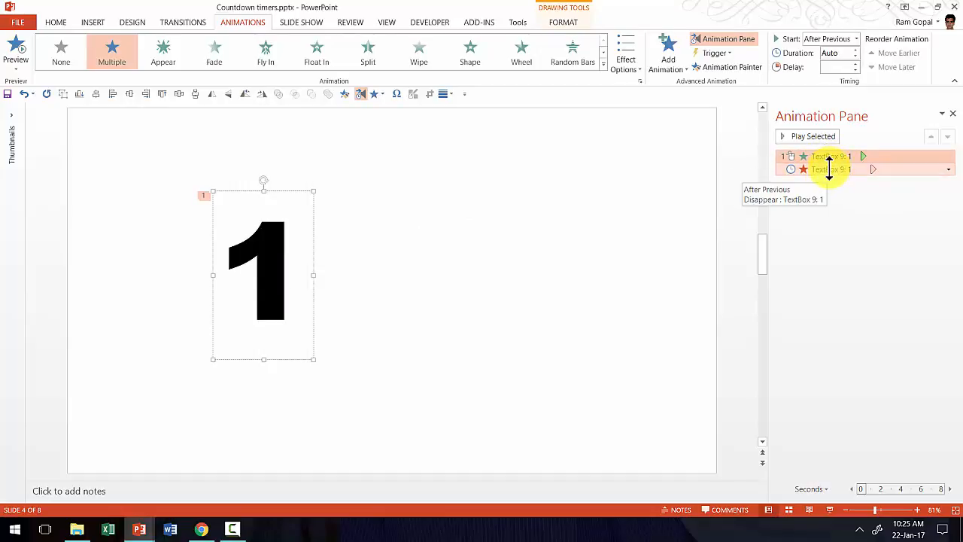
click(313, 247)
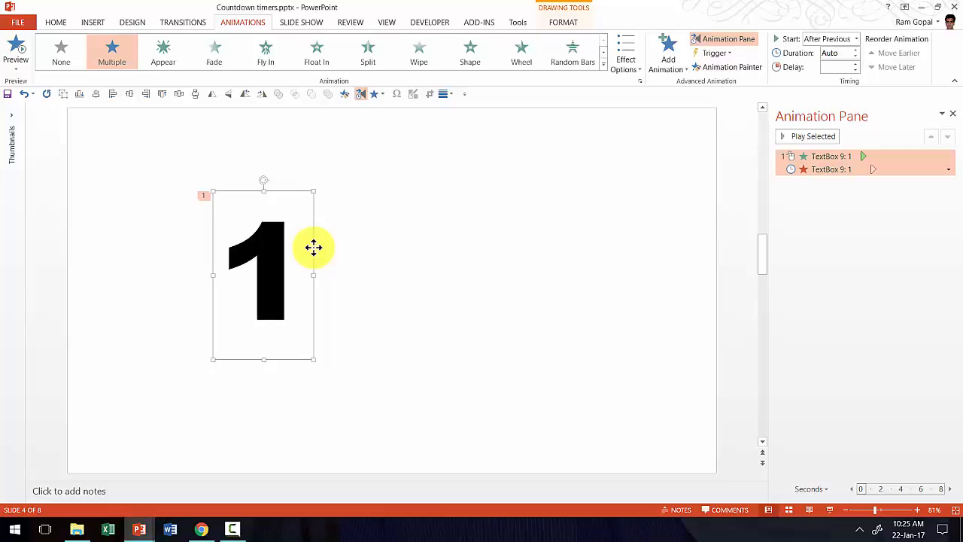
key(ctrl+d)
mouse_move(323, 243)
mouse_down()
mouse_move(416, 235)
mouse_move(354, 241)
mouse_move(323, 256)
mouse_up()
text(2)
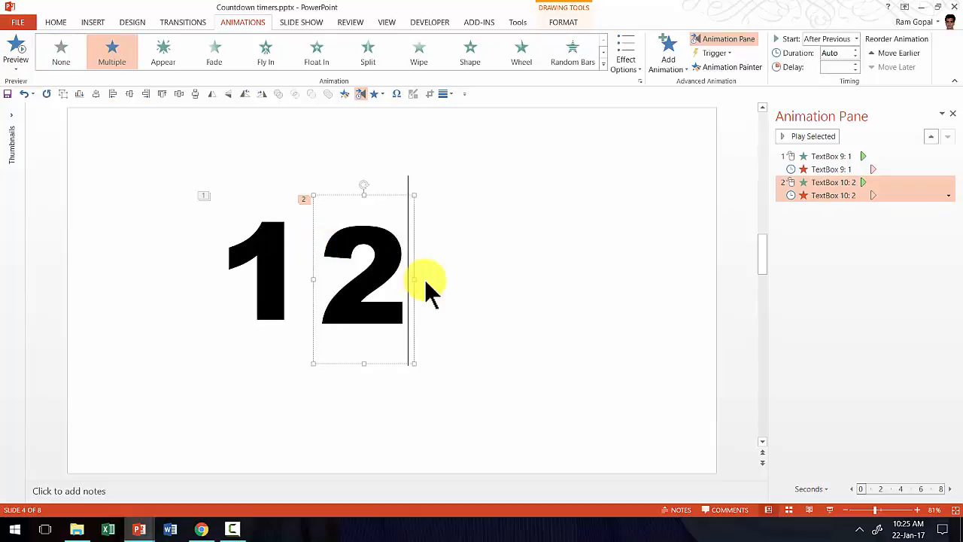
drag(414, 247, 414, 242)
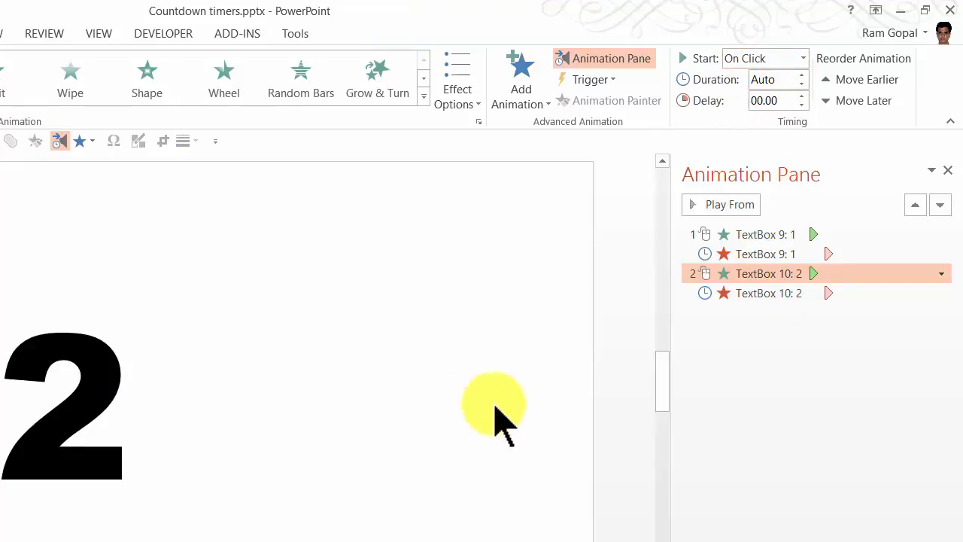
Set the Appear animation of the number 2 to start With Previous with a delay of 1 second.
drag(745, 273, 746, 255)
click(749, 59)
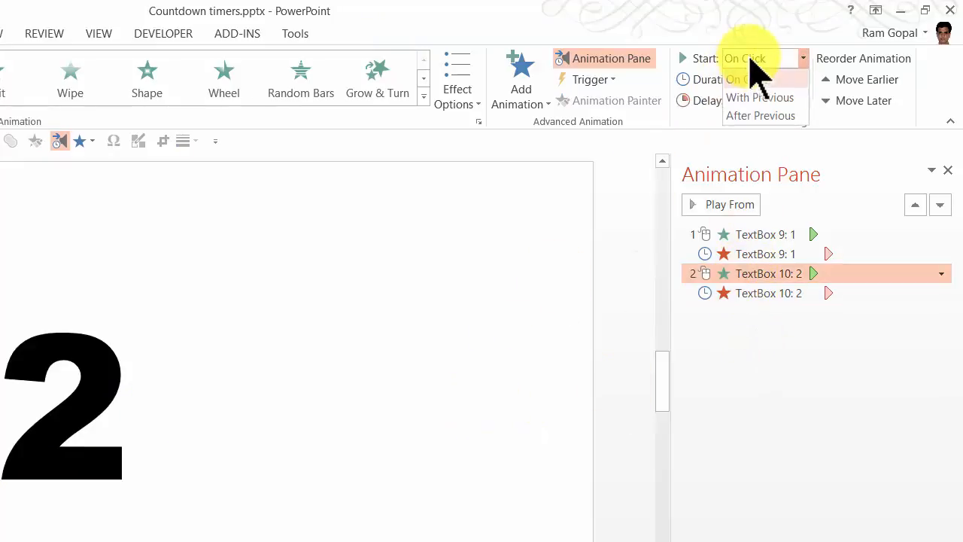
click(745, 96)
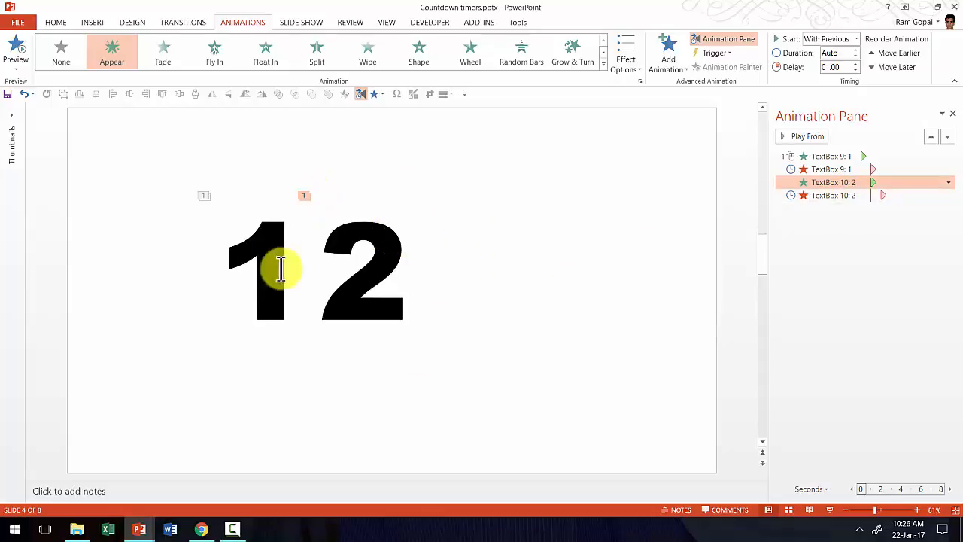
Duplicate the animated number 2, place the copy beside it and change its text to 3.
click(412, 243)
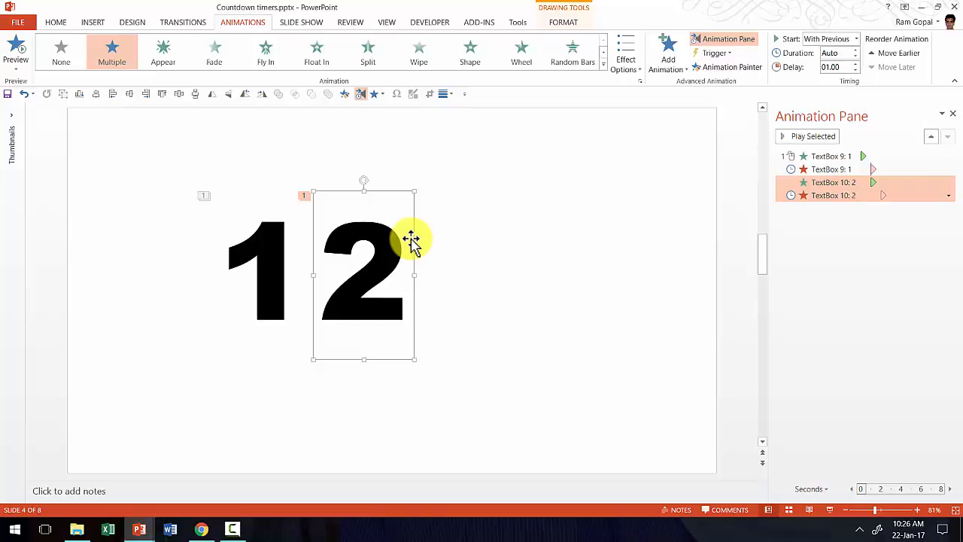
key(ctrl+d)
drag(424, 239, 470, 259)
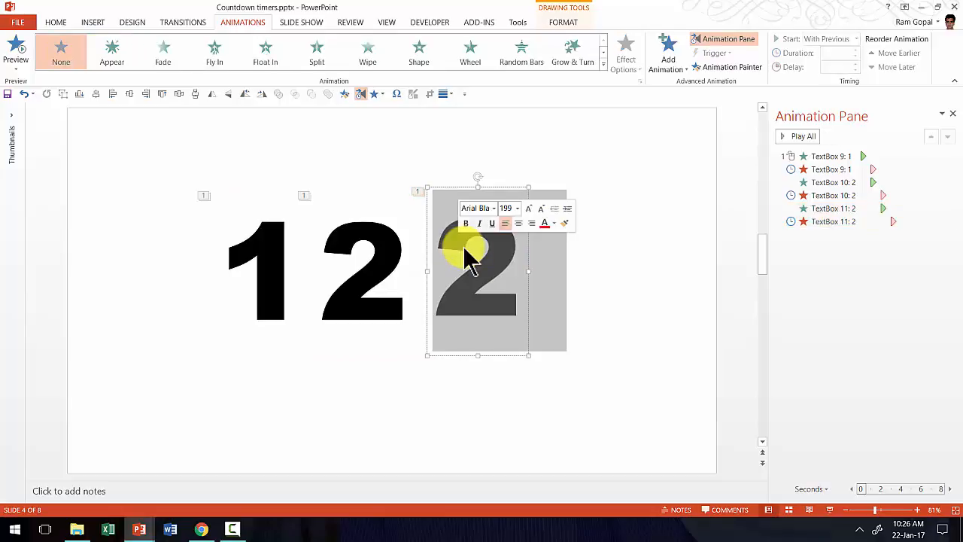
text(3)
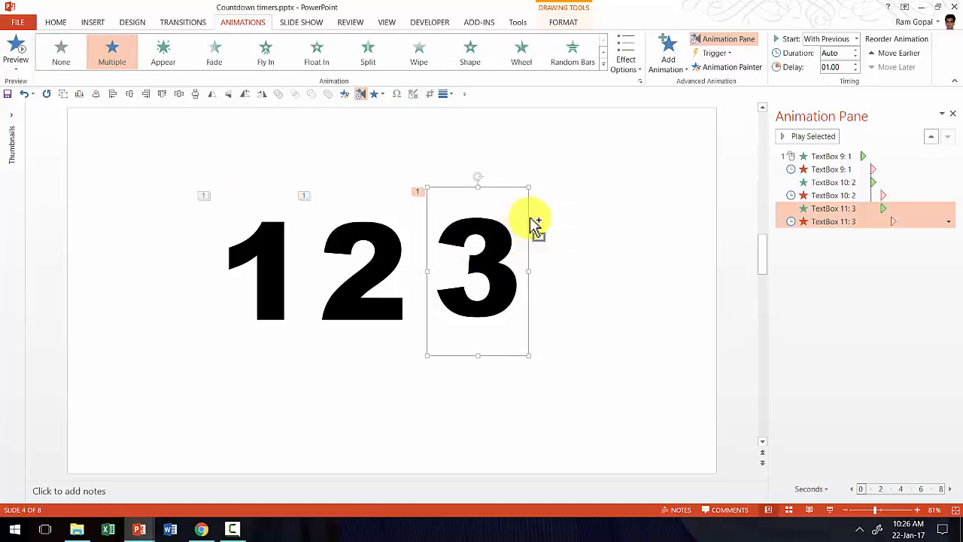
Duplicate the animated number 3 beside the original and change the copy's text to 4.
mouse_move(534, 223)
mouse_down()
mouse_move(638, 222)
mouse_move(527, 236)
mouse_up()
text(4)
click(675, 367)
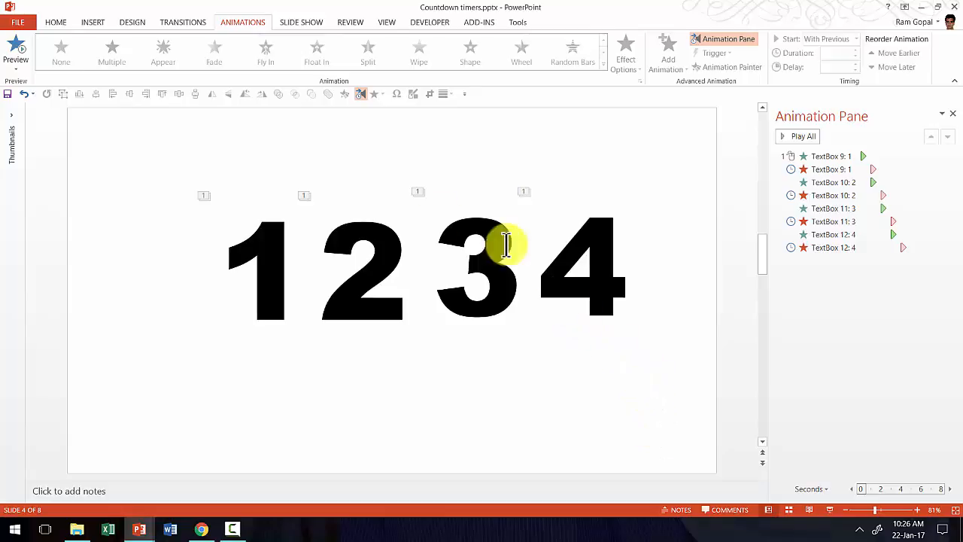
Run the current slide as a slide show to preview the numbers 1 to 4, and return to editing.
click(830, 510)
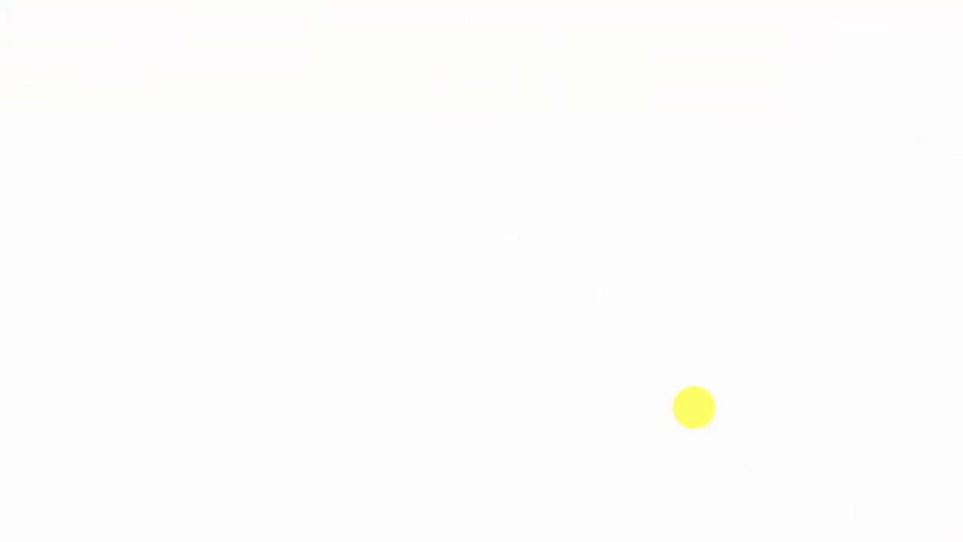
click(693, 407)
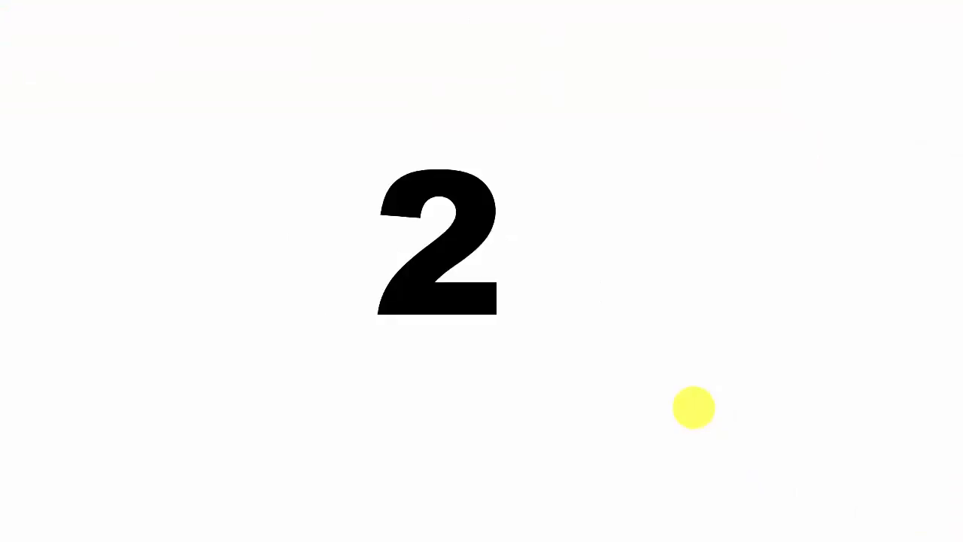
click(694, 407)
click(694, 407)
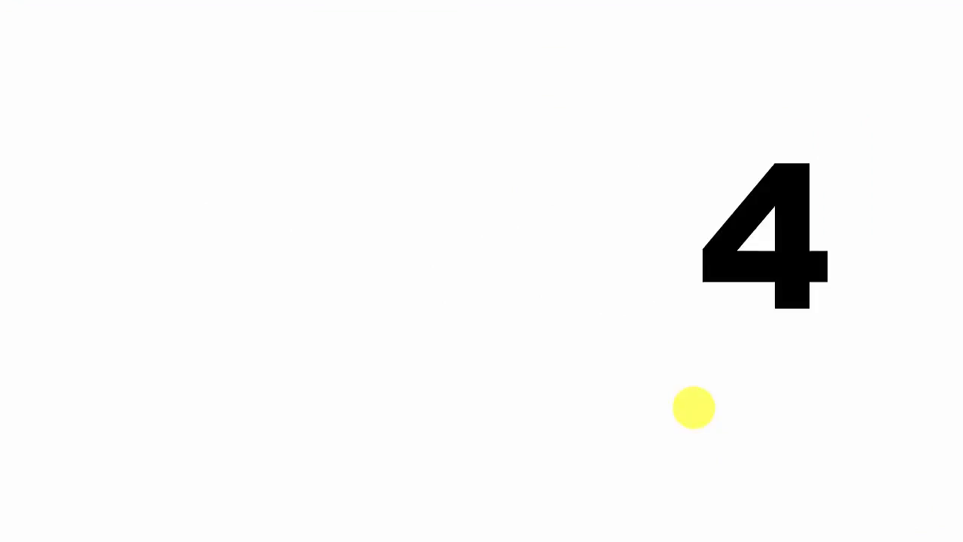
click(694, 407)
click(694, 407)
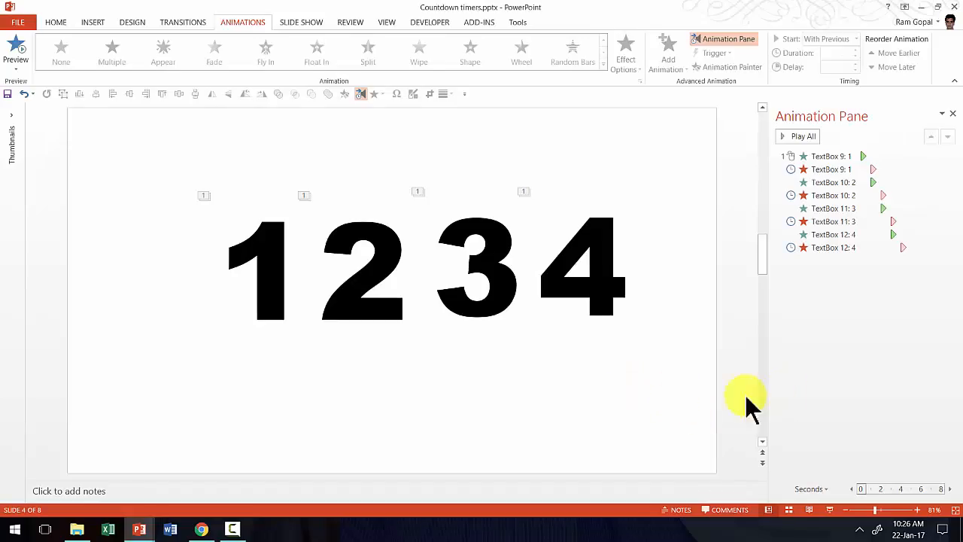
Stack the four number text boxes exactly on top of each other using Align Center and Align Middle.
drag(662, 398, 67, 151)
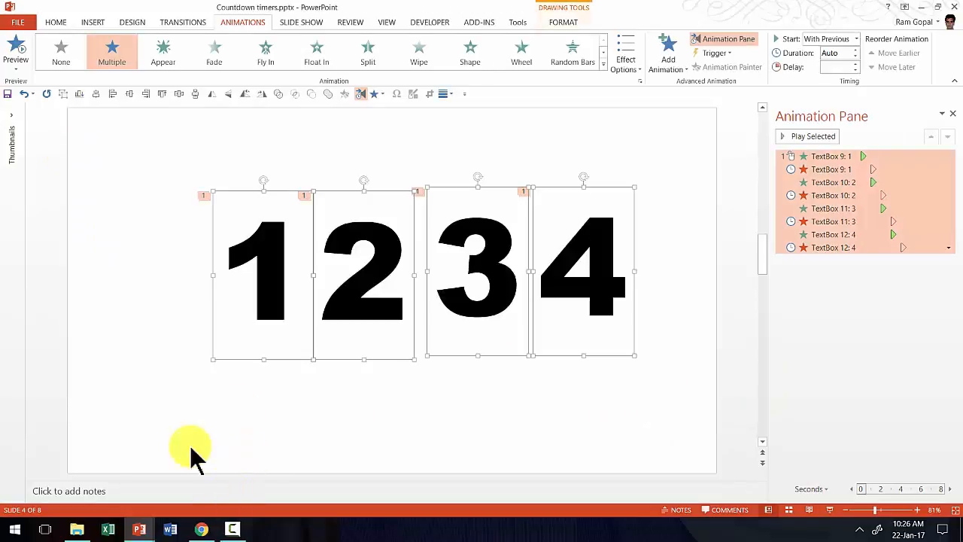
click(55, 23)
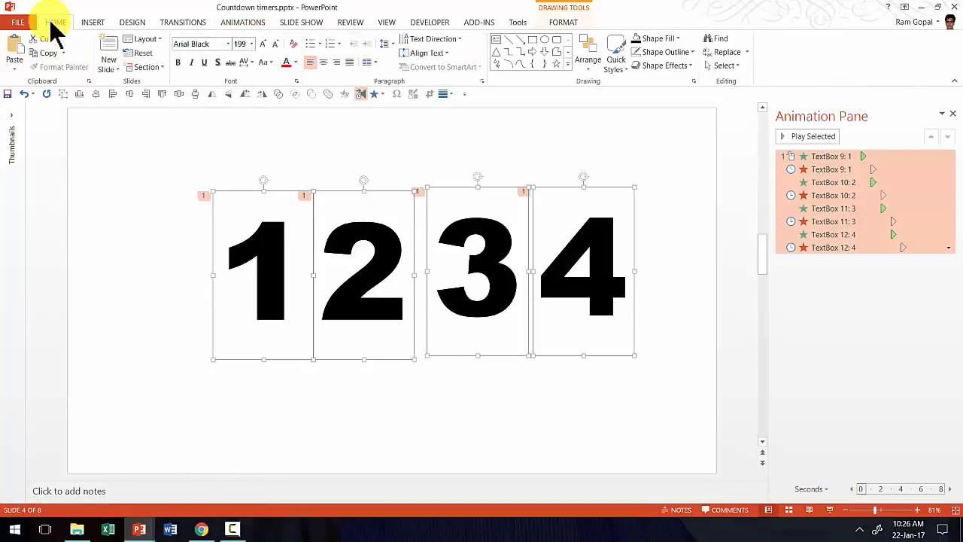
click(588, 48)
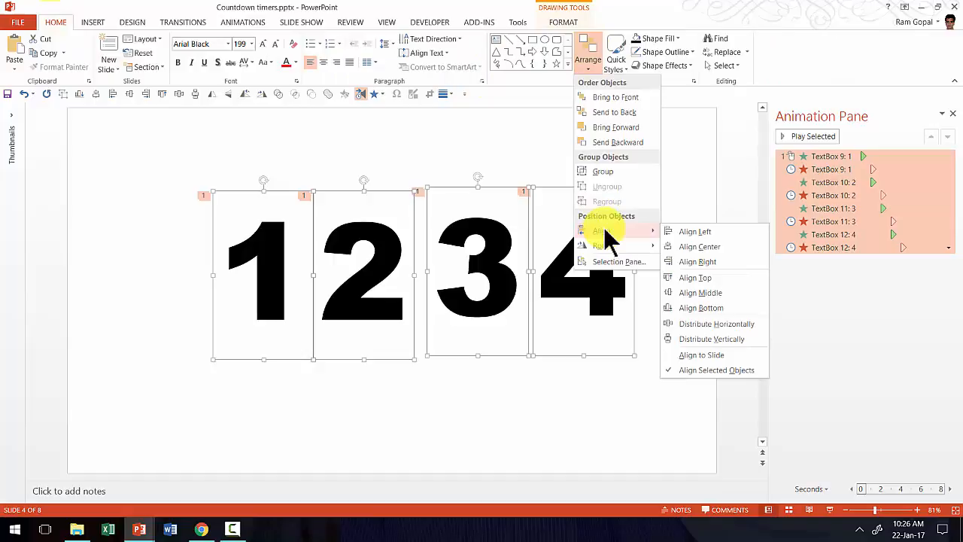
click(688, 246)
click(589, 59)
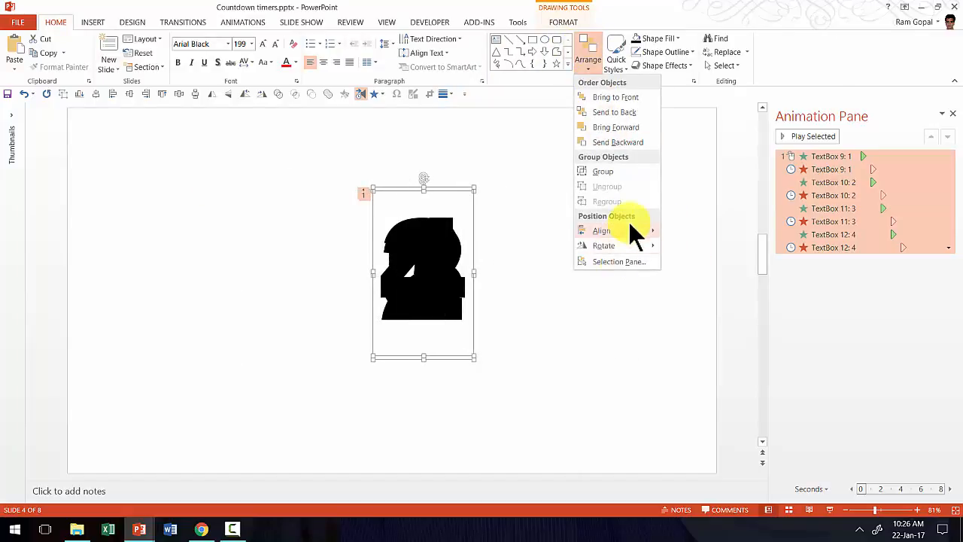
mouse_move(626, 225)
click(708, 291)
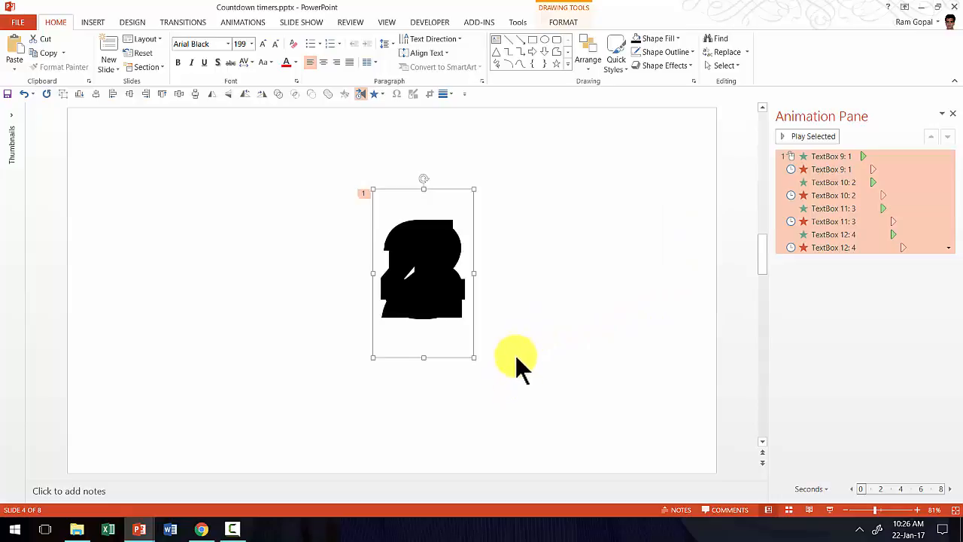
Play the stacked number countdown as a slide show from the current slide and exit the show.
click(829, 509)
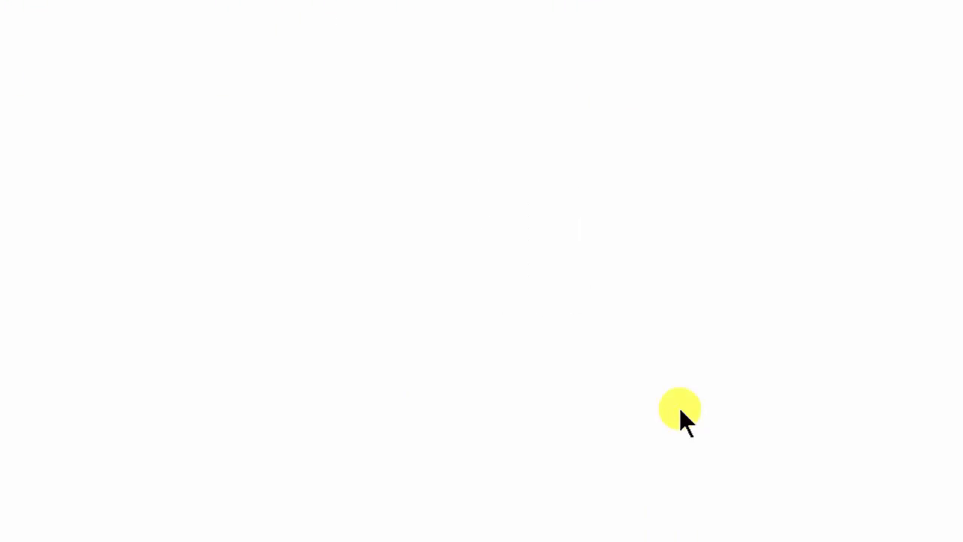
key(Escape)
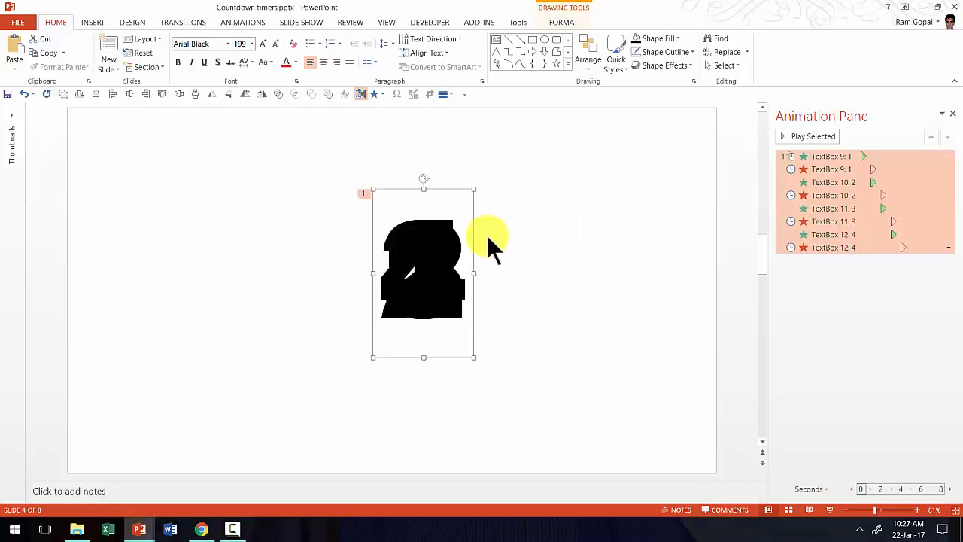
Pull the number 4 out of the stack and place it beside the other overlapping numbers.
drag(474, 230, 551, 213)
click(582, 292)
click(428, 270)
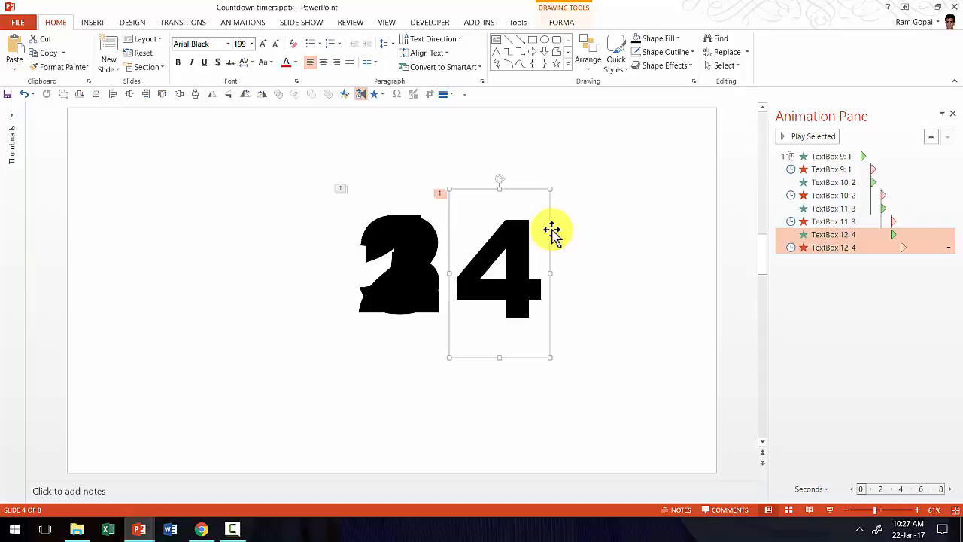
Go to slide 5 with the PowerPoint Mastery Program and show it as a full-screen slide show.
scroll(551, 234, down, 1)
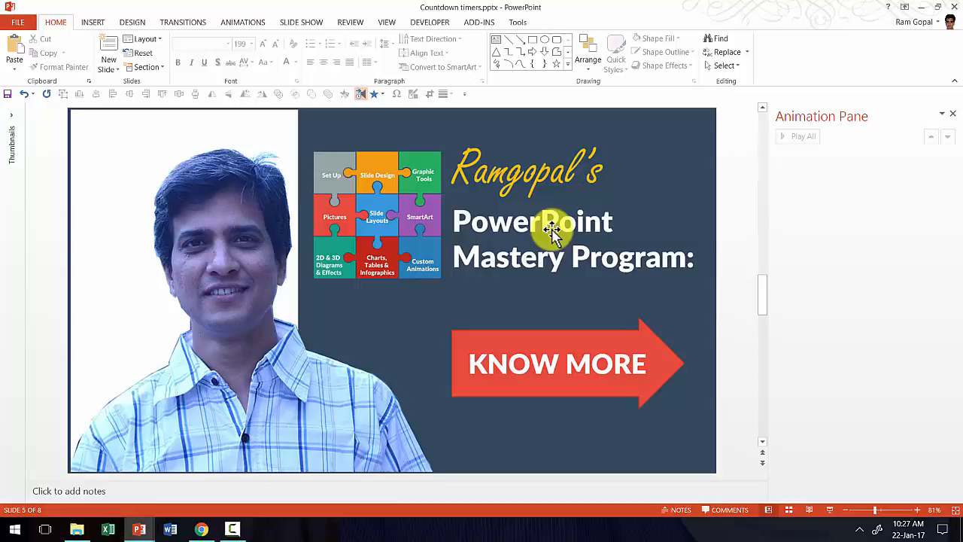
click(831, 509)
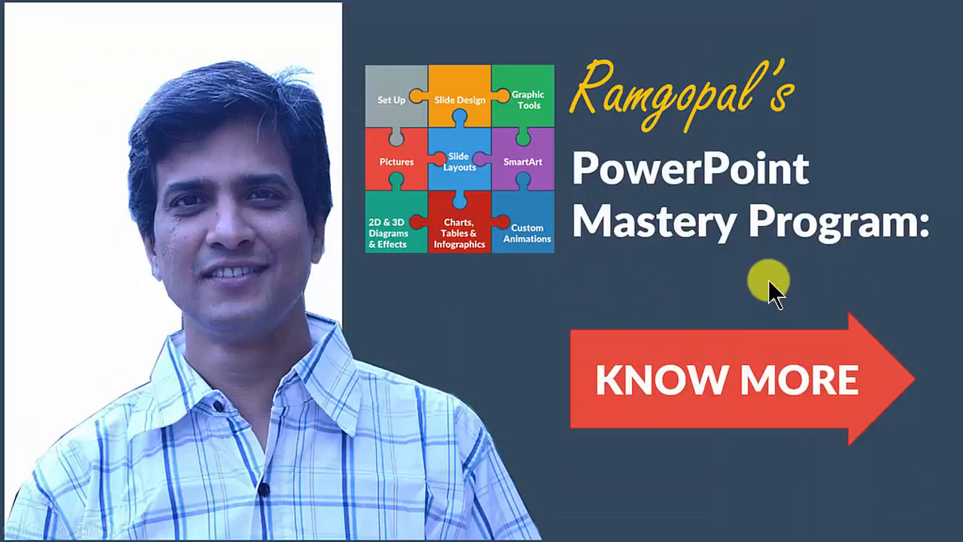